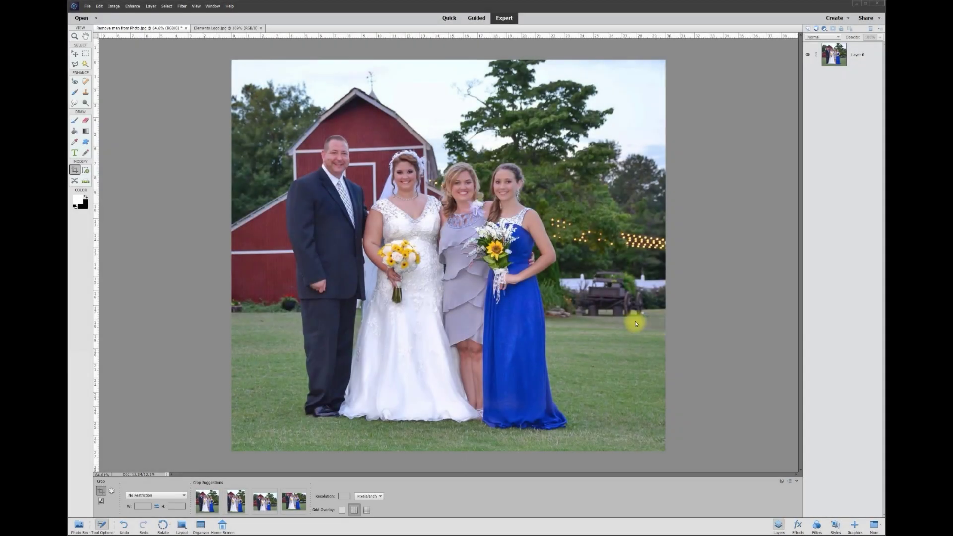
left_click(227, 29)
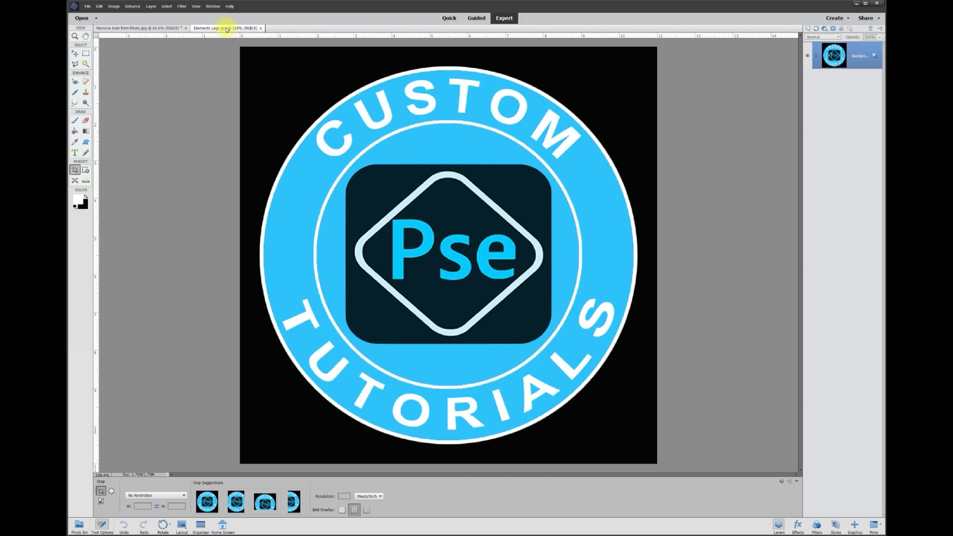
left_click(170, 28)
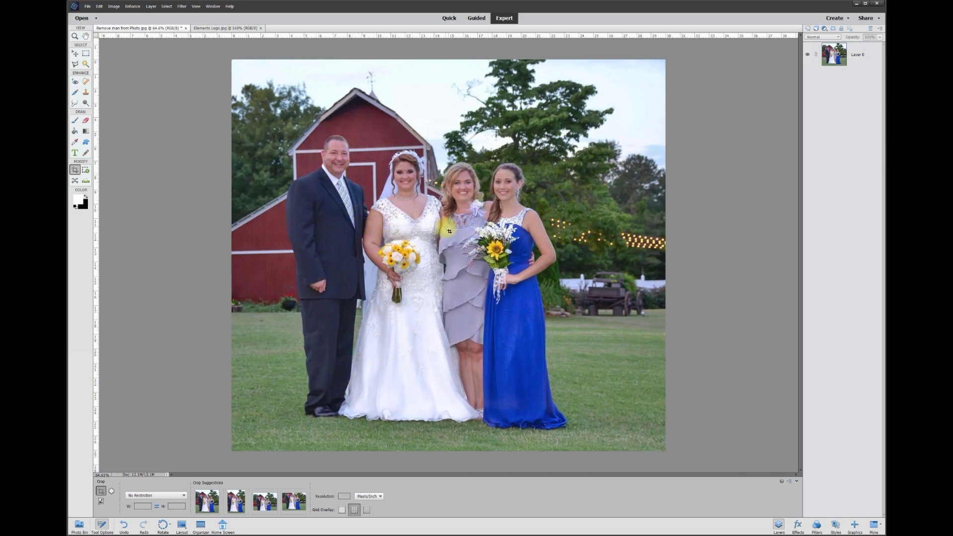
scroll(412, 247, "up", 5)
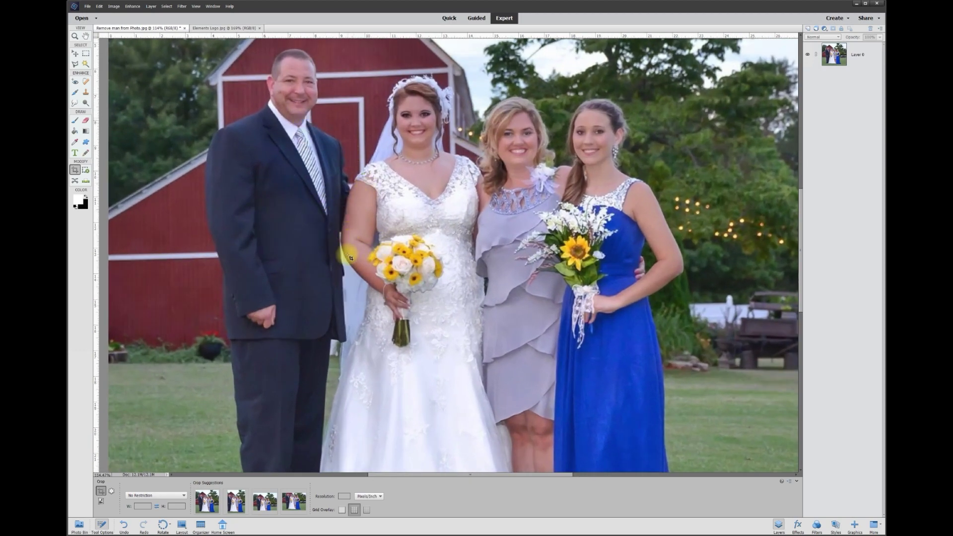
scroll(556, 243, "up", 2)
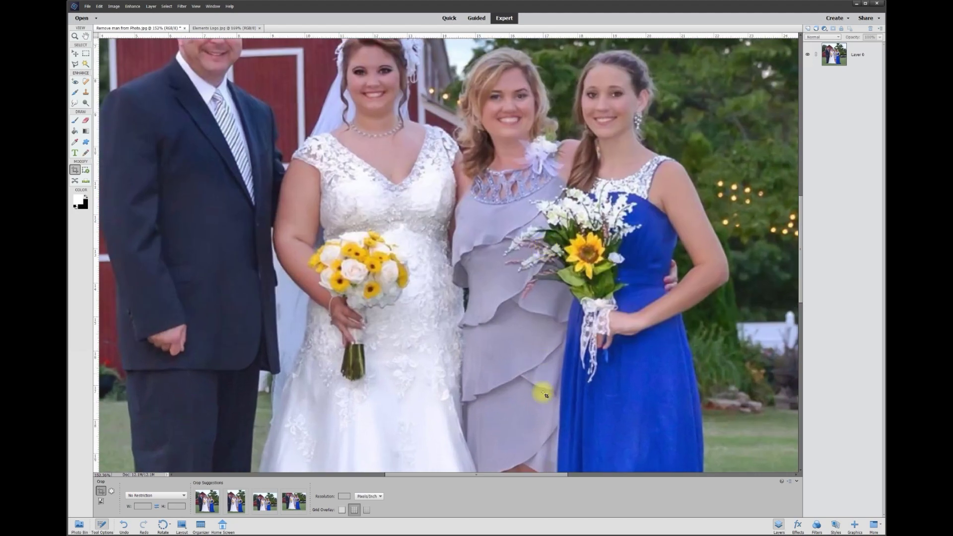
left_click_drag(527, 475, 501, 474)
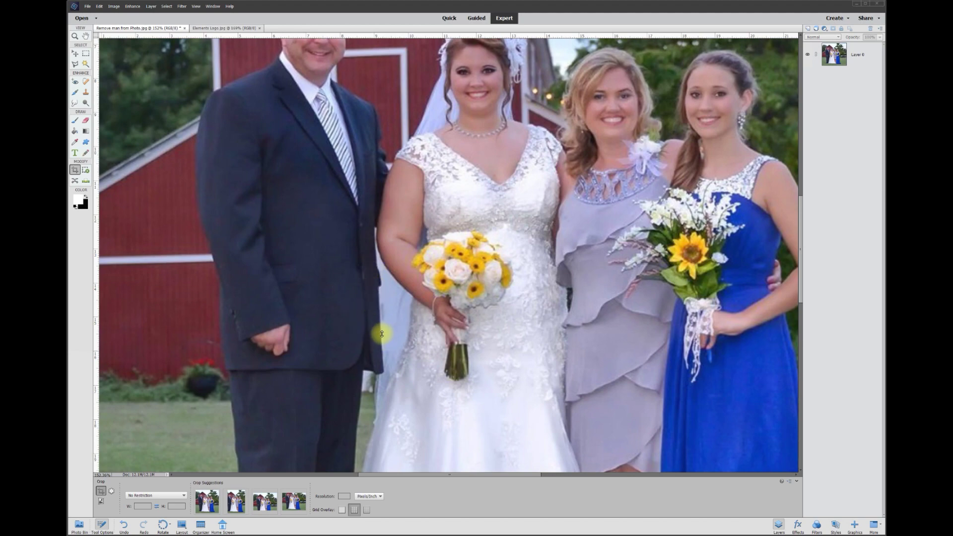
scroll(372, 337, "down", 3)
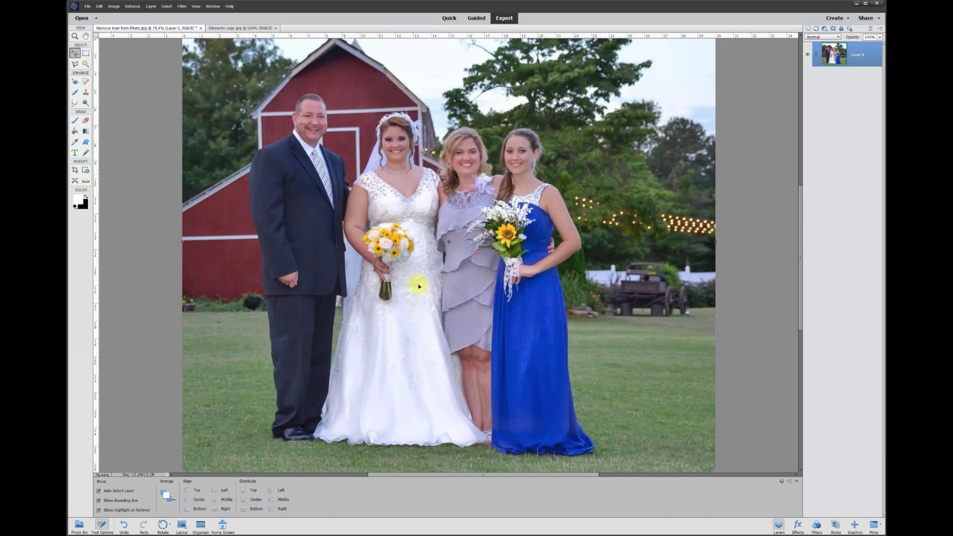
Duplicate Layer 0 and hide the original layer beneath the copy
right_click(852, 54)
left_click(864, 78)
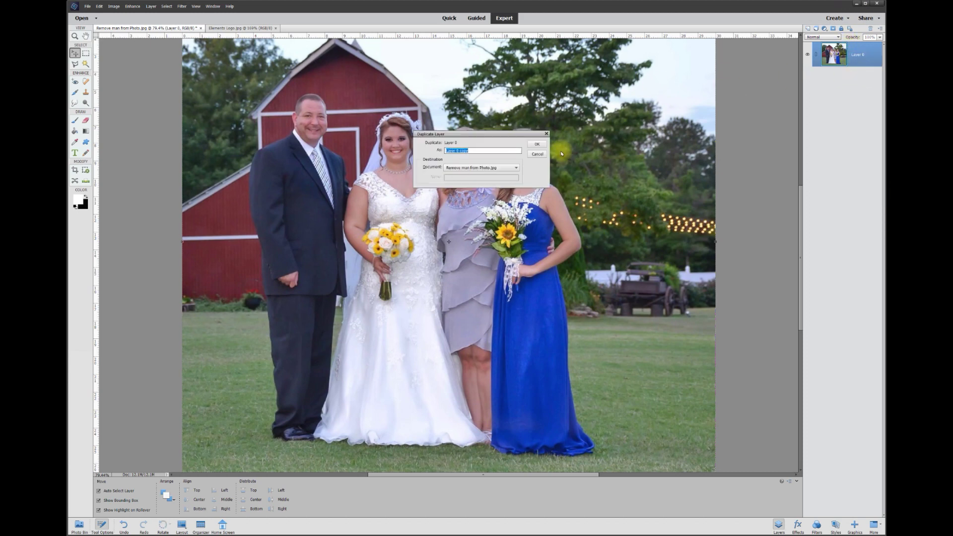
left_click(535, 144)
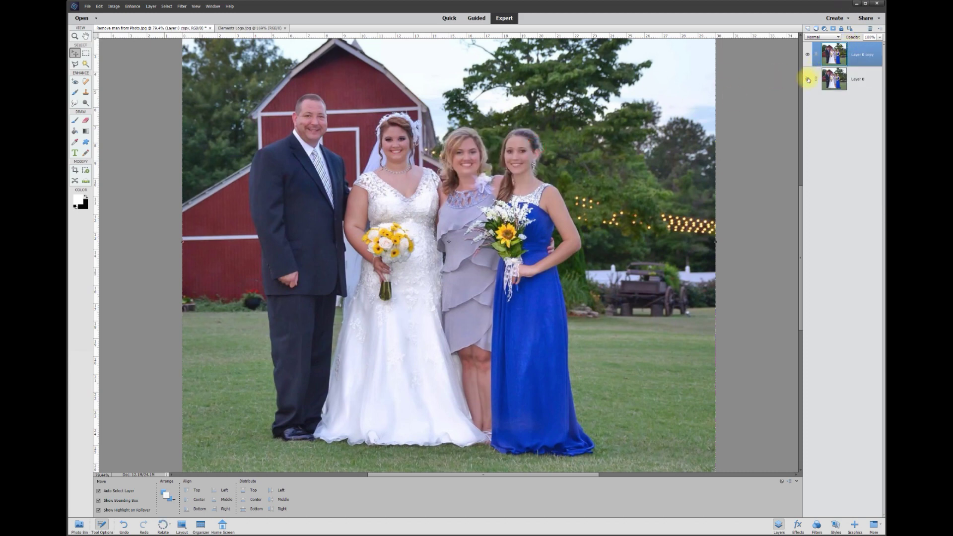
left_click(806, 54)
left_click(807, 54)
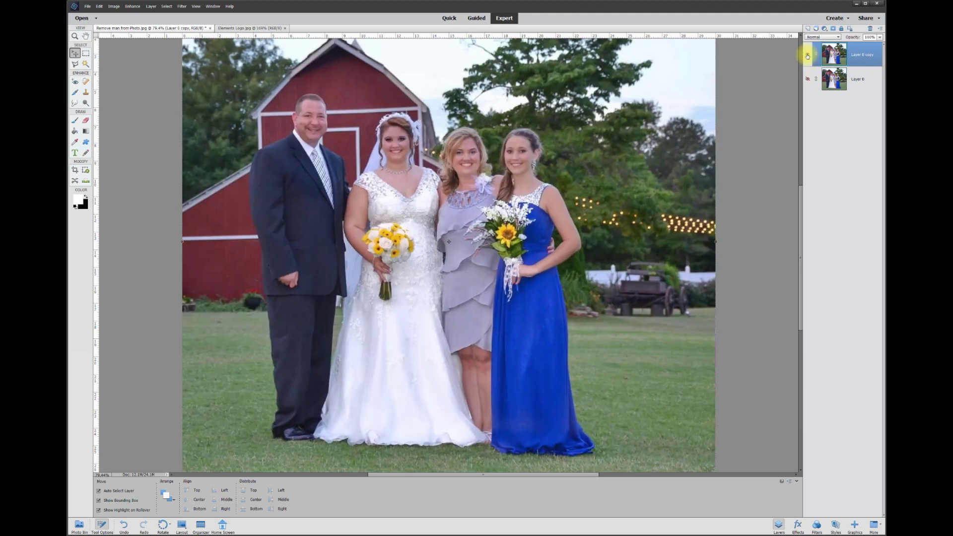
Erase a straight vertical strip from above the bride's head to the photo's upper edge with a 20 px Eraser
left_click(85, 120)
scroll(374, 81, "up", 3)
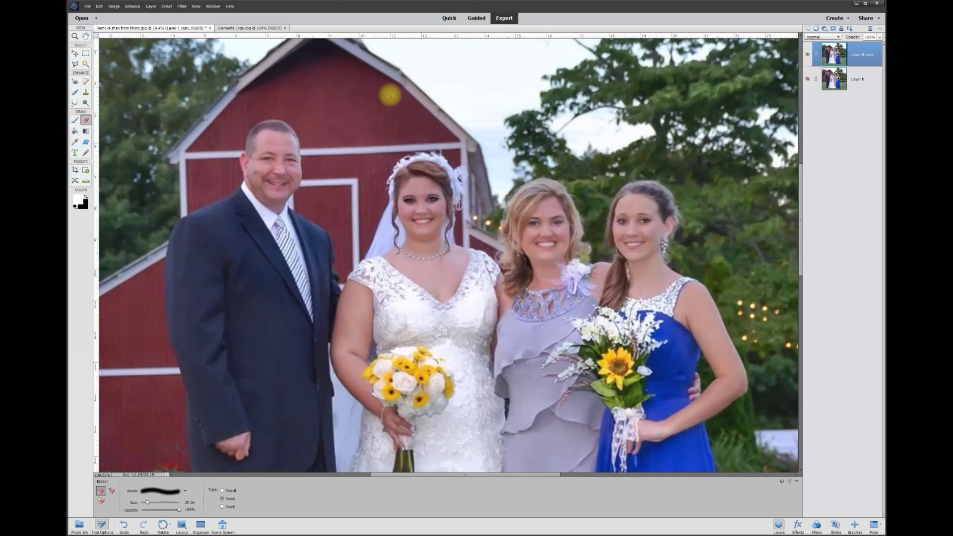
left_click_drag(799, 178, 799, 146)
left_click(425, 68, "shift")
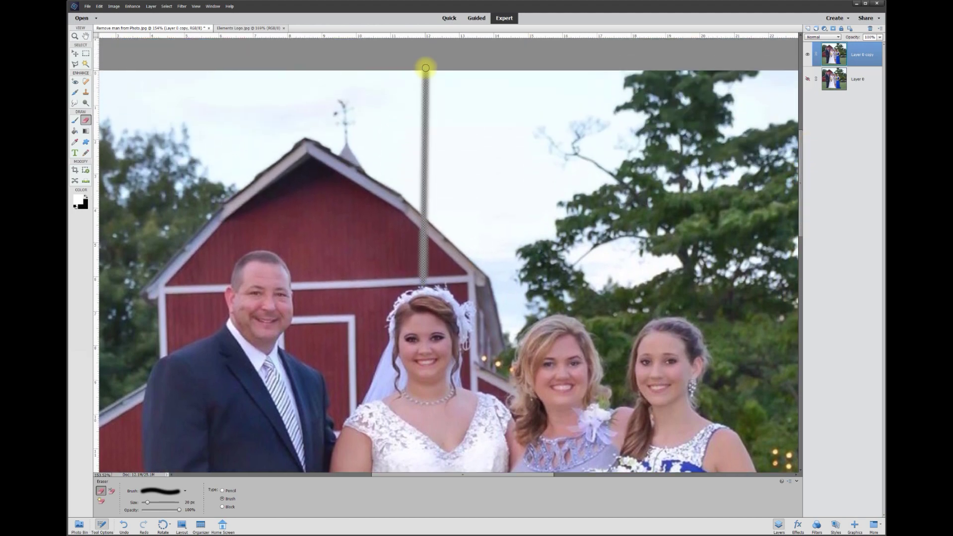
Erase a thin line around the man's side of the bride's headpiece with a 10 px Eraser
scroll(435, 312, "up", 2)
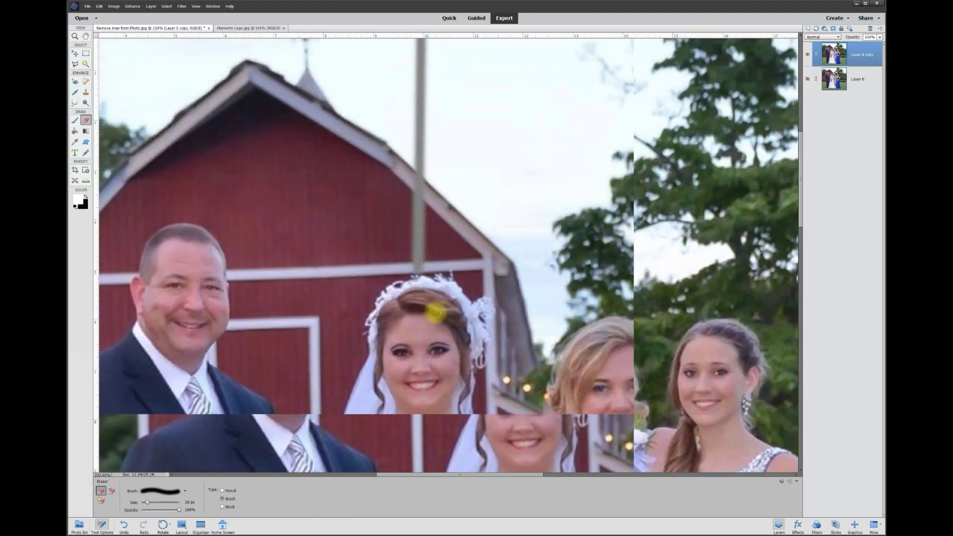
scroll(435, 312, "up", 3)
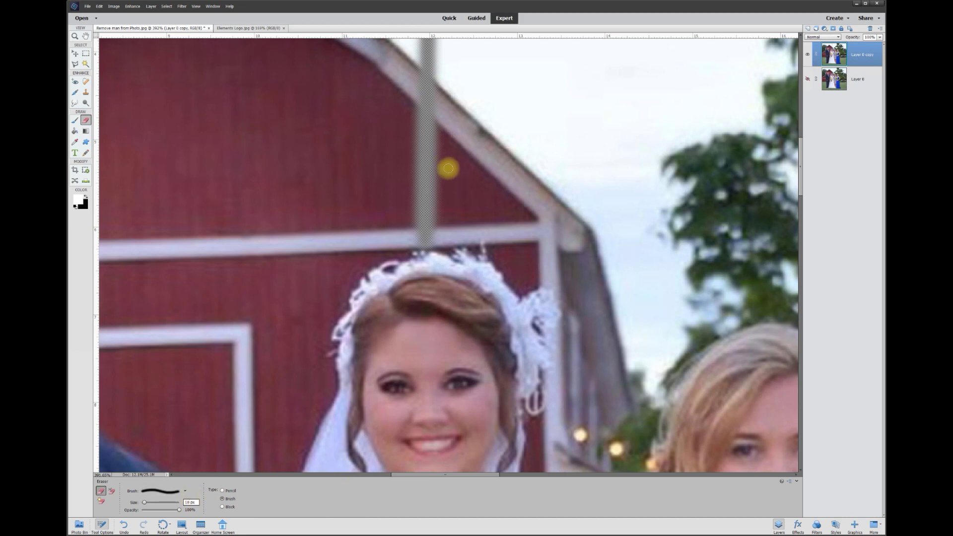
left_click_drag(410, 254, 390, 256)
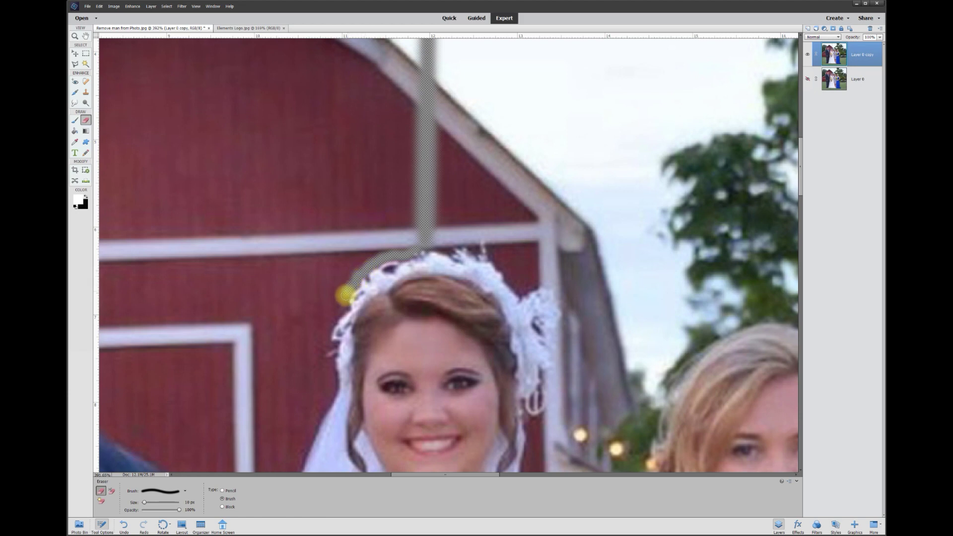
left_click_drag(329, 323, 327, 339)
Continue the thin erased outline between the man and the bride, along her veil, arm and dress down to the hem
scroll(332, 361, "down", 5)
mouse_move(334, 121)
left_mouse_down()
mouse_move(272, 270)
mouse_move(213, 356)
left_mouse_up()
mouse_move(208, 365)
left_mouse_down()
mouse_move(438, 220)
mouse_move(435, 230)
left_mouse_up()
left_click_drag(421, 276, 399, 377)
mouse_move(399, 377)
left_mouse_down()
mouse_move(396, 144)
mouse_move(409, 294)
mouse_move(410, 85)
left_mouse_up()
mouse_move(410, 85)
left_mouse_down()
mouse_move(415, 300)
mouse_move(398, 334)
left_mouse_up()
left_click_drag(398, 334, 397, 126)
left_click_drag(398, 126, 349, 431)
mouse_move(350, 431)
left_mouse_down()
mouse_move(349, 143)
mouse_move(293, 398)
left_mouse_up()
left_click_drag(293, 397, 293, 217)
mouse_move(292, 216)
left_mouse_down()
mouse_move(289, 249)
mouse_move(250, 331)
left_mouse_up()
scroll(250, 331, "down", 3)
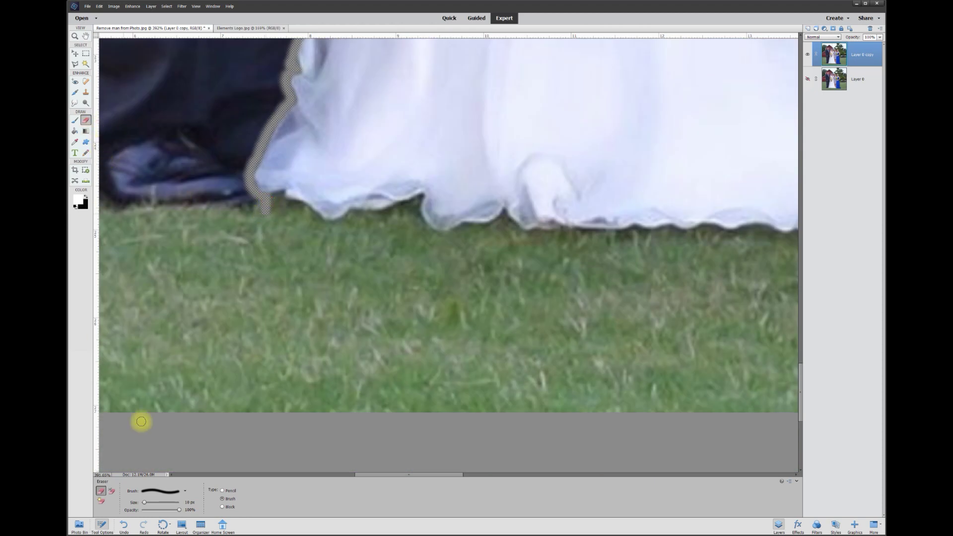
Erase a wide strip through the grass from the dress hem to the photo's lower edge with a 50 px Eraser
key("Return")
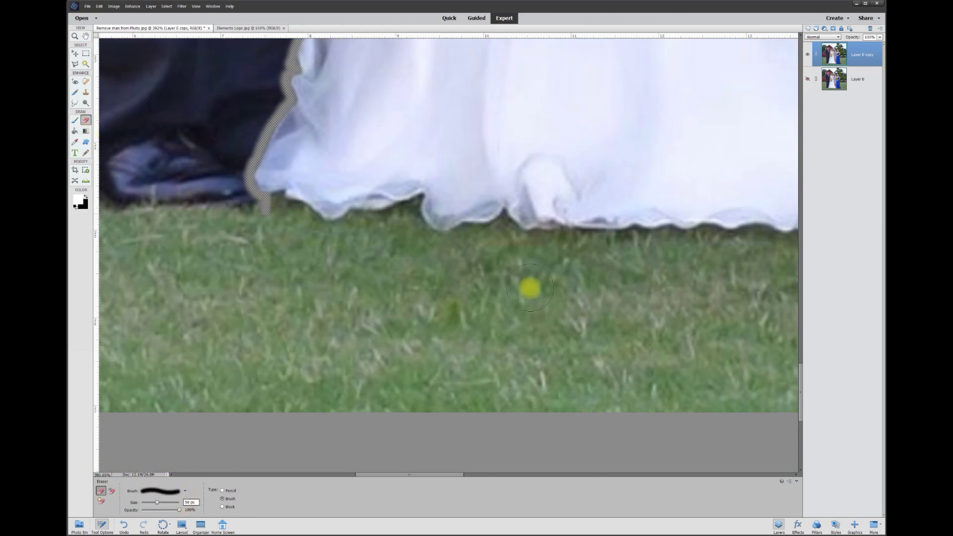
mouse_move(246, 225)
left_mouse_down()
mouse_move(235, 314)
mouse_move(244, 424)
left_mouse_up()
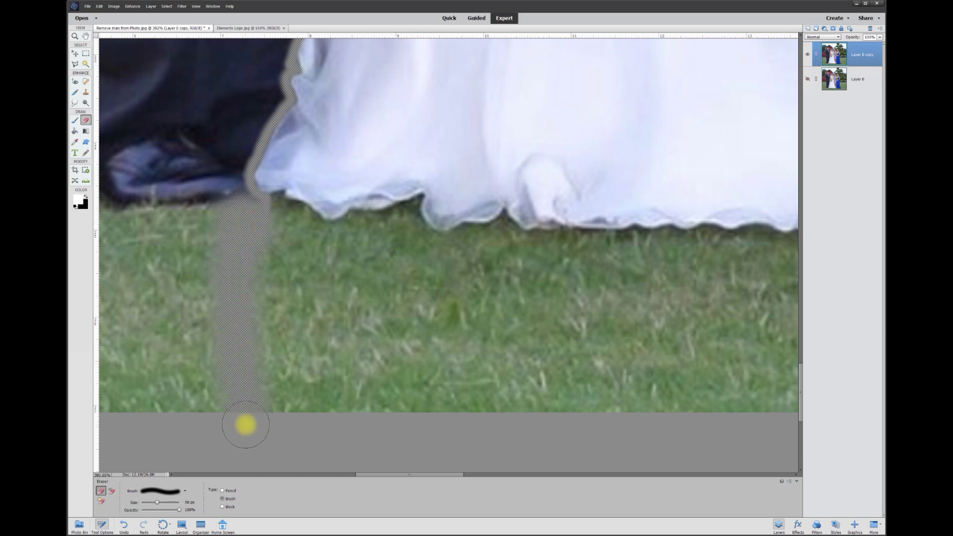
Start a Polygonal Lasso selection outside the photo's upper-left corner, across the top and down the erased strip to the bride's veil
left_click(77, 64)
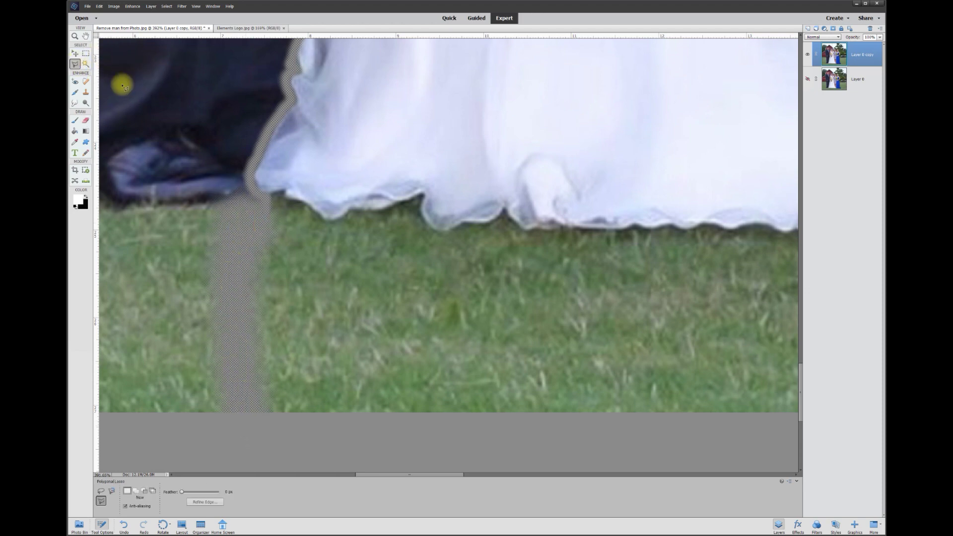
scroll(298, 145, "down", 12)
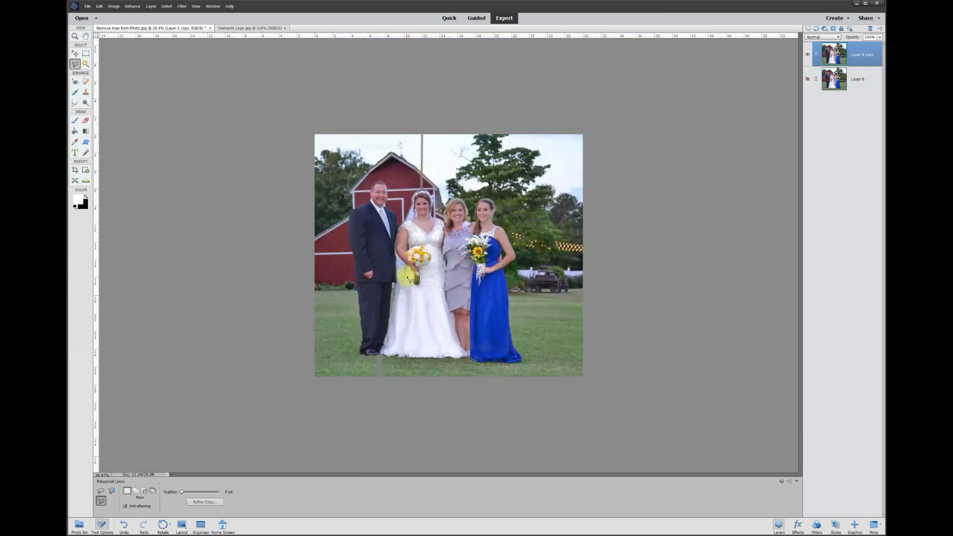
scroll(230, 49, "up", 8)
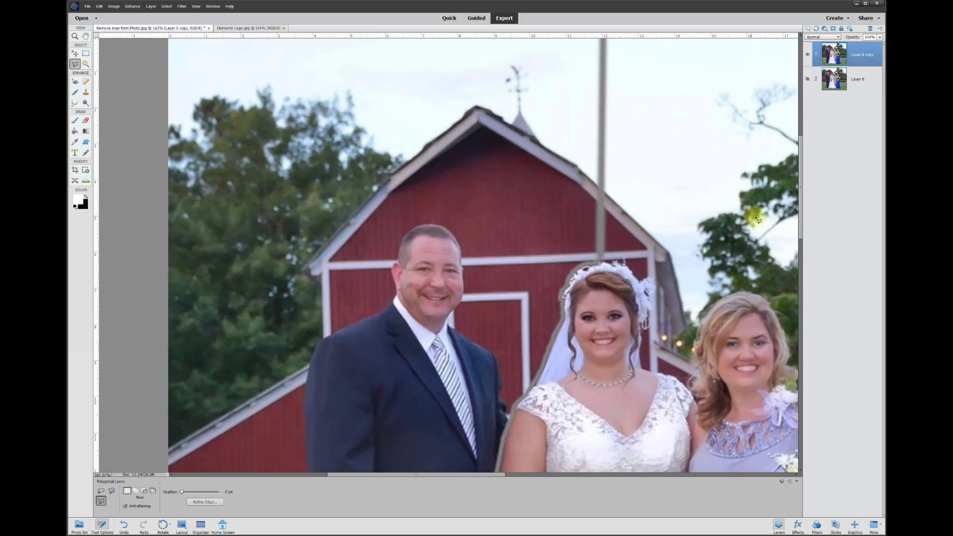
left_click_drag(800, 219, 800, 201)
left_click(154, 99)
left_click(601, 98)
left_click(601, 179)
left_click(602, 309)
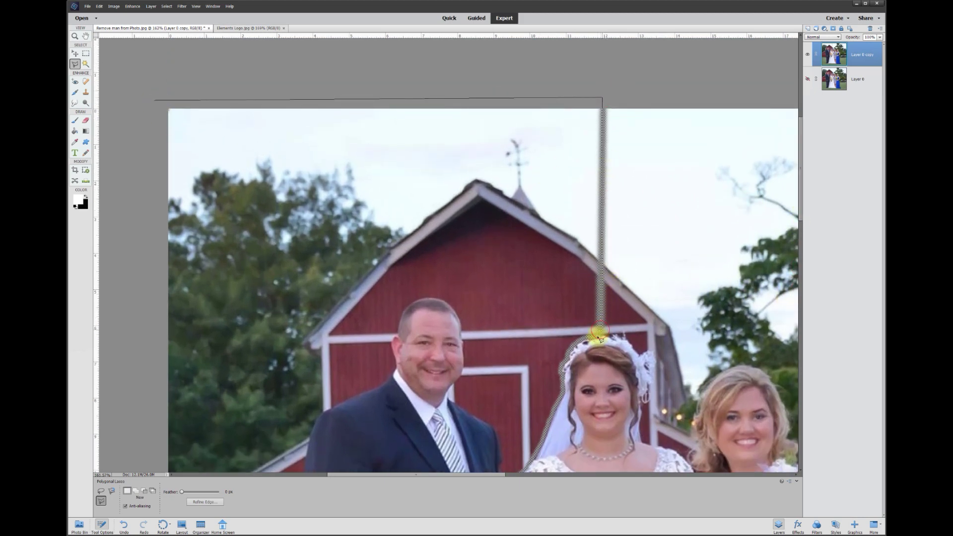
left_click(585, 341)
left_click(571, 350)
left_click(560, 373)
left_click(555, 411)
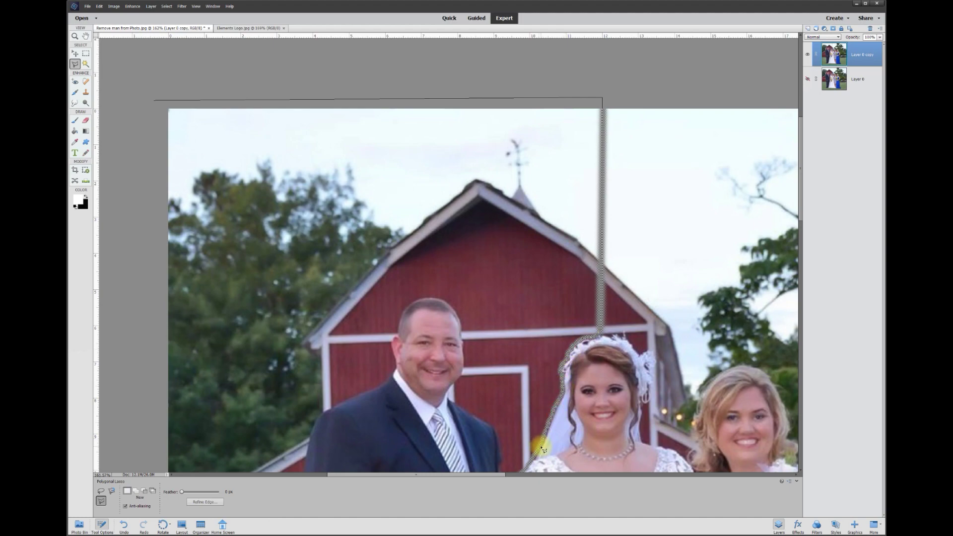
Extend the lasso outline along the erased gap beside the bride's veil, arm and upper skirt
scroll(530, 473, "up", 5)
left_click_drag(530, 473, 472, 217)
left_click(442, 277)
left_click(428, 329)
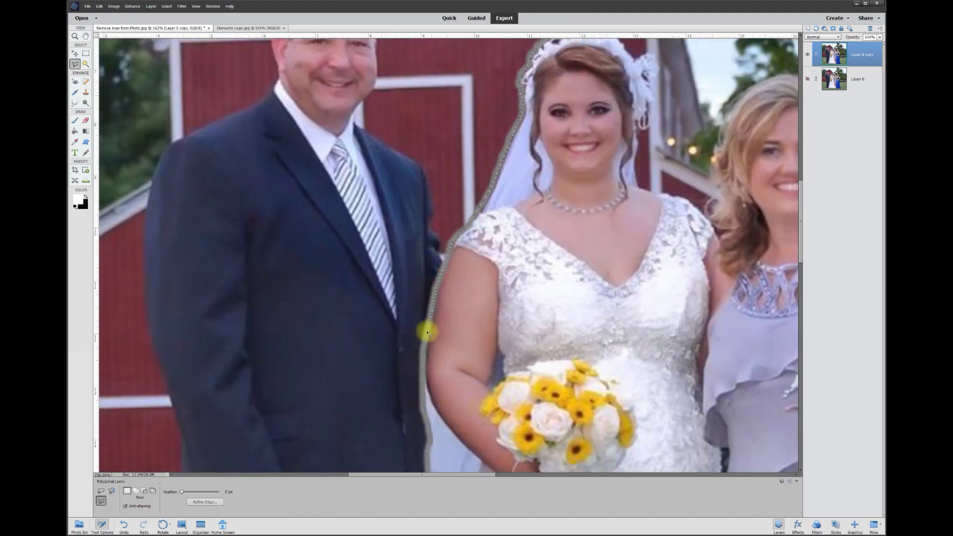
left_click_drag(429, 329, 433, 121)
left_click(421, 205)
left_click(427, 276)
left_click(434, 367)
left_click(423, 408)
scroll(421, 349, "down", 3)
left_click(382, 441)
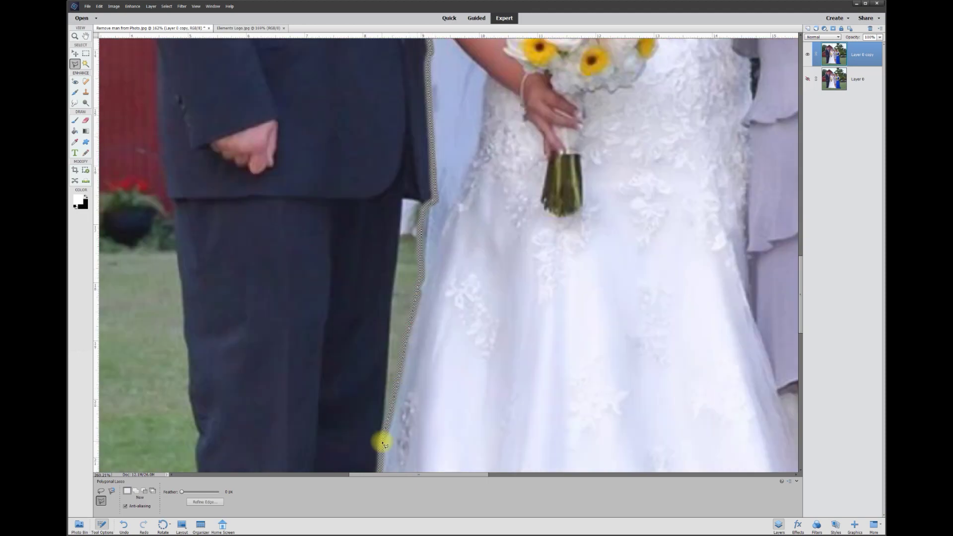
Carry the lasso outline past the hem and grass strip, then around the photo's left side to close it around the man
scroll(377, 397, "down", 4)
left_click(361, 292)
left_click(352, 351)
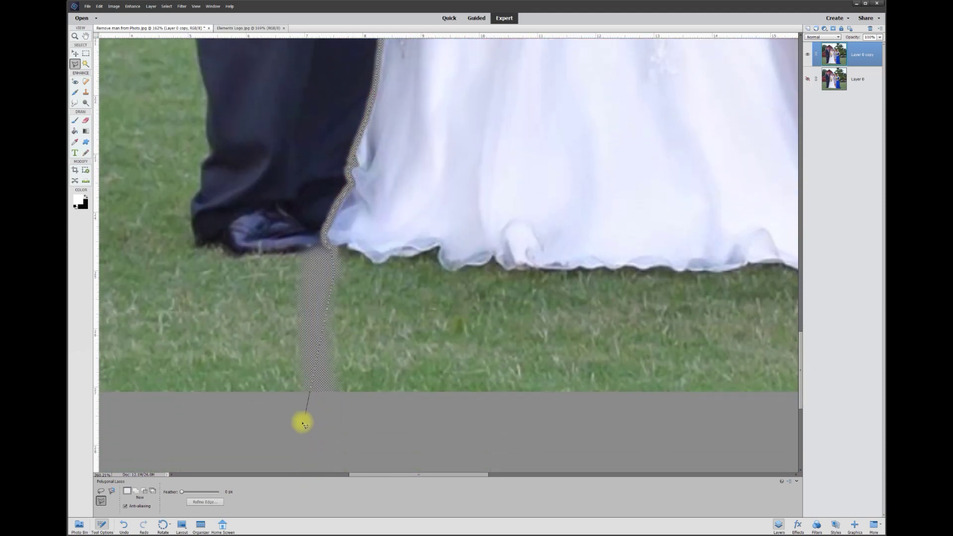
left_click(317, 407)
left_click(131, 397)
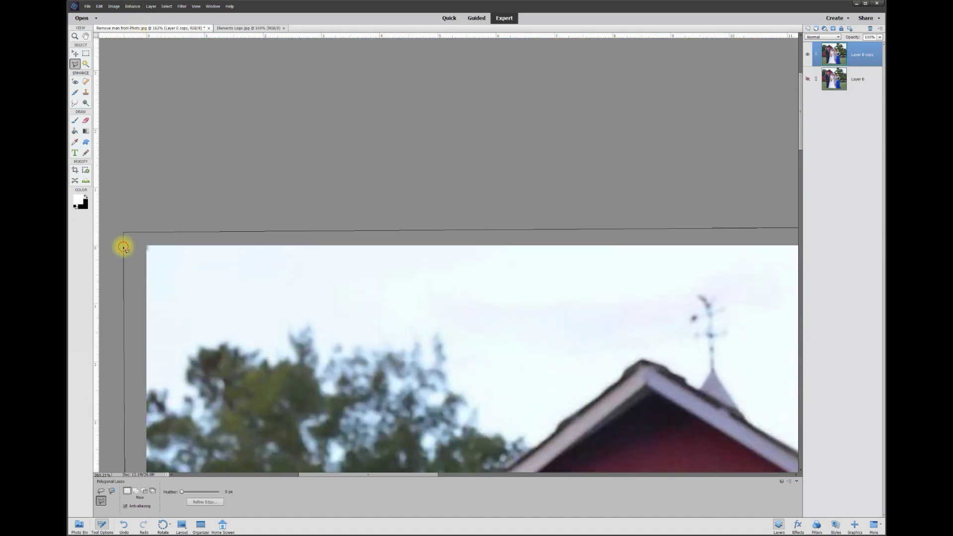
left_click(123, 247)
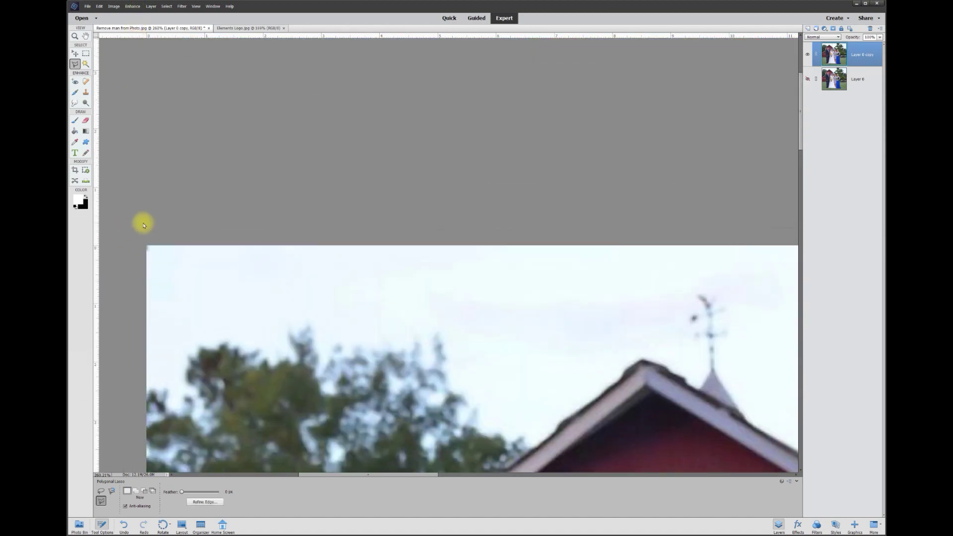
Delete the selected area with the man from the layer copy and deselect
scroll(729, 249, "down", 3)
scroll(729, 251, "down", 3)
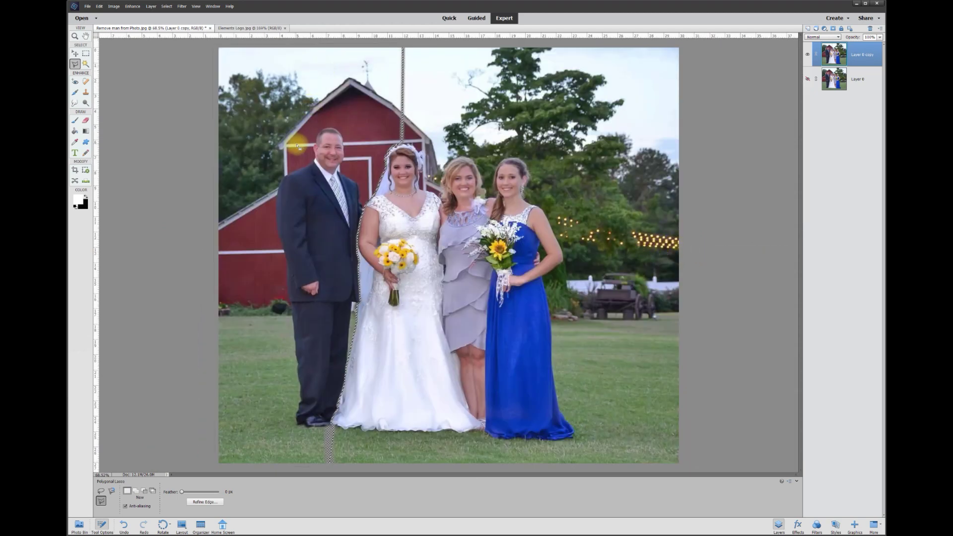
key("Delete")
key("ctrl+d")
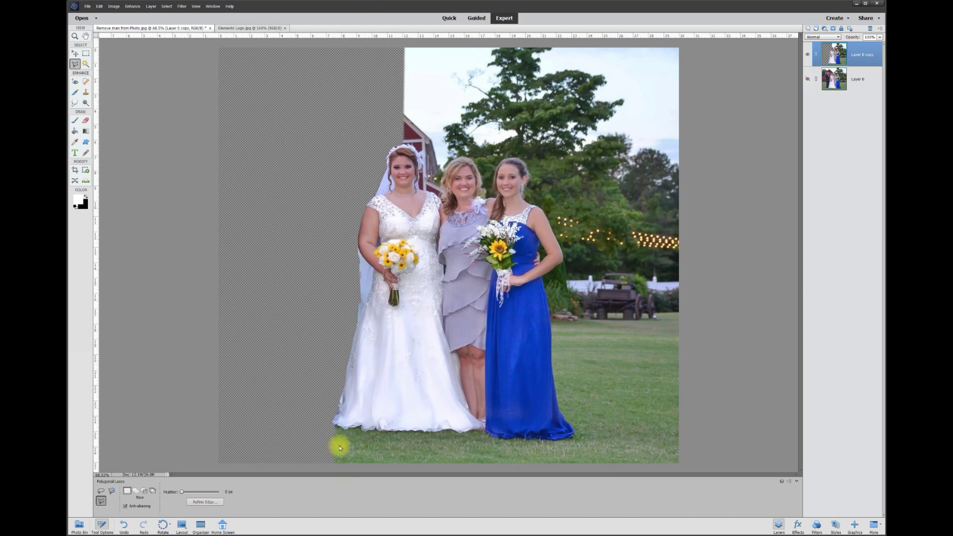
Show the original Layer 0 again and make it the active layer
scroll(362, 249, "up", 4)
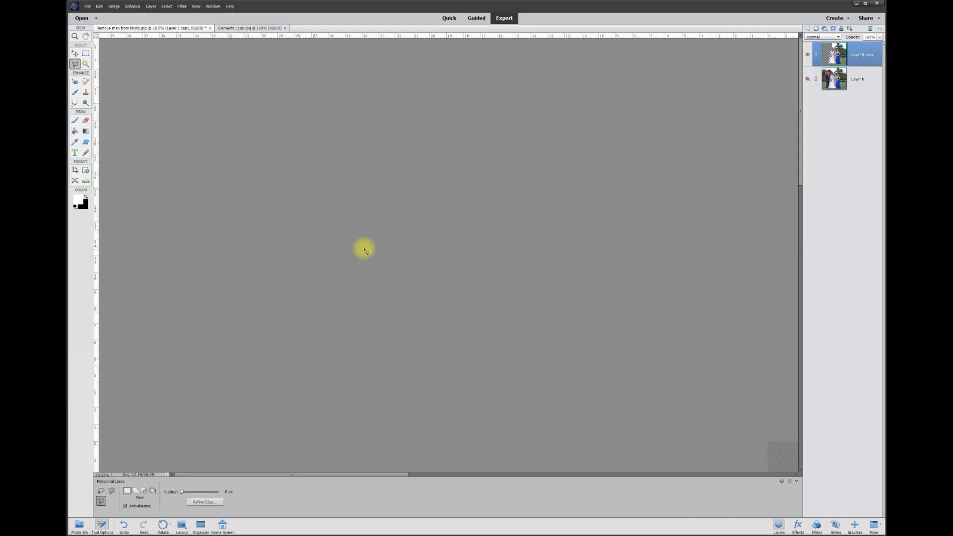
left_click(807, 80)
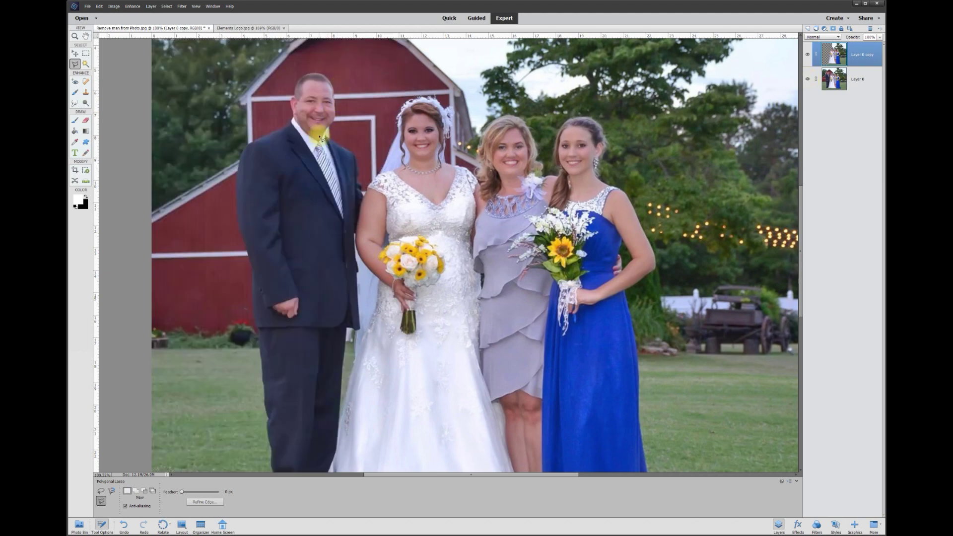
left_click(856, 79)
left_click_drag(800, 187, 800, 179)
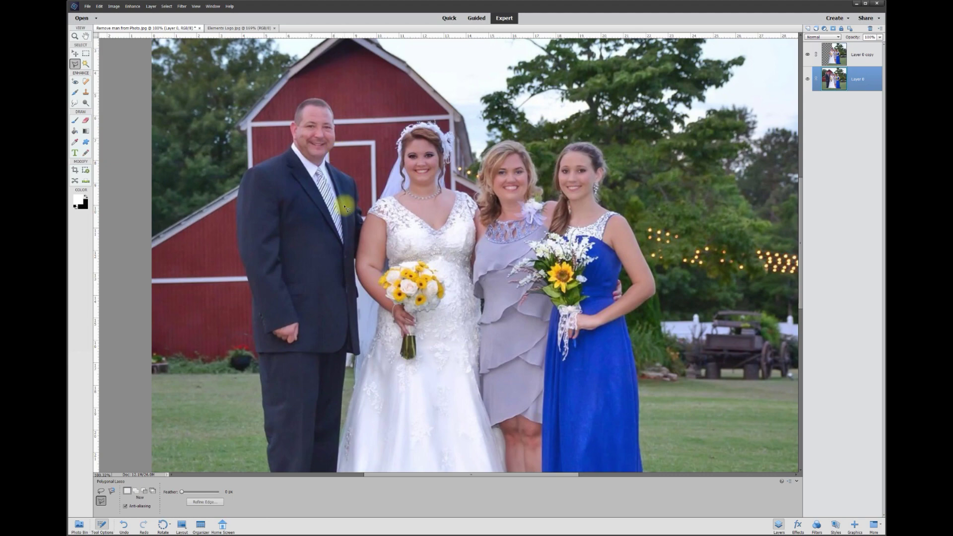
Outline the barn door's corner trim between the man and bride with the Polygonal Lasso and copy it to a new layer
scroll(360, 143, "up", 3)
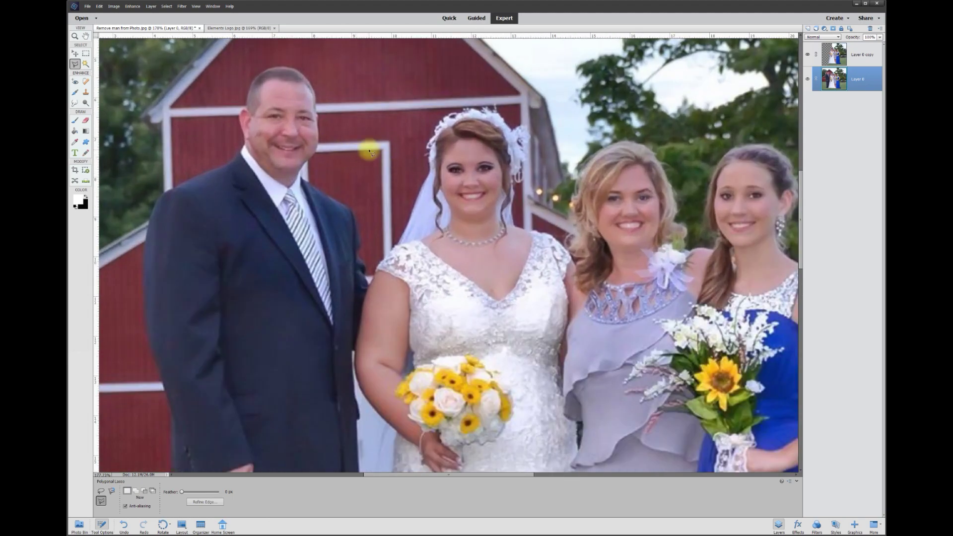
left_click(319, 127)
left_click(398, 126)
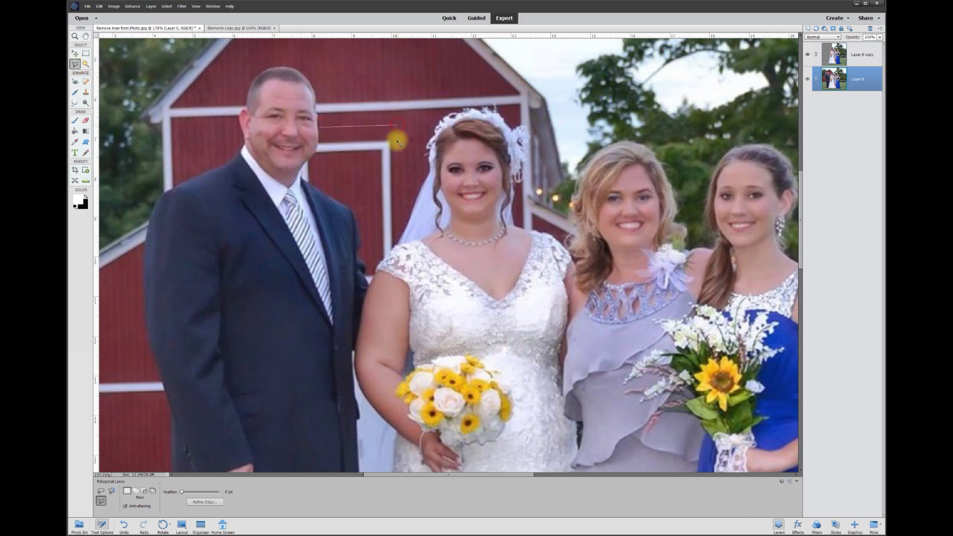
left_click(400, 244)
left_click(374, 264)
left_click(347, 197)
left_click(324, 186)
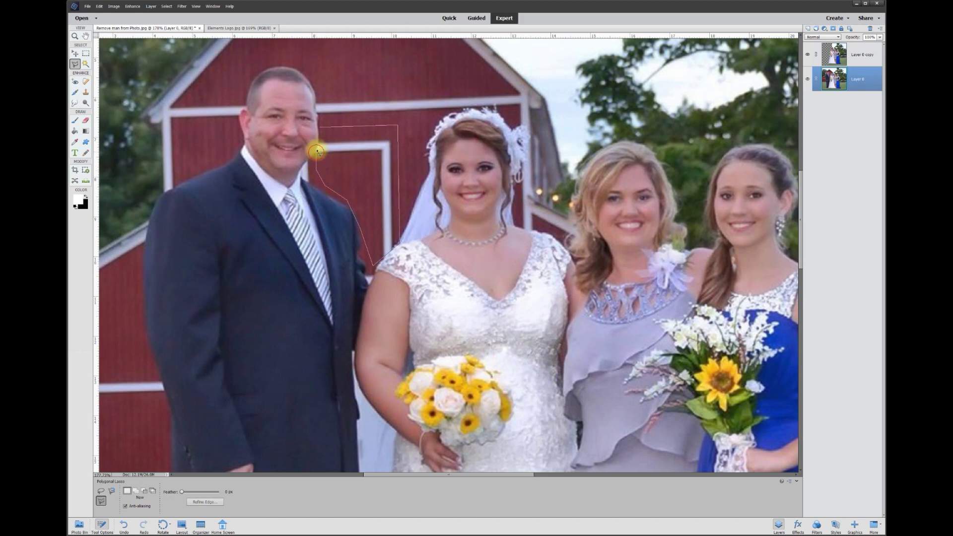
double_click(317, 149)
right_click(388, 157)
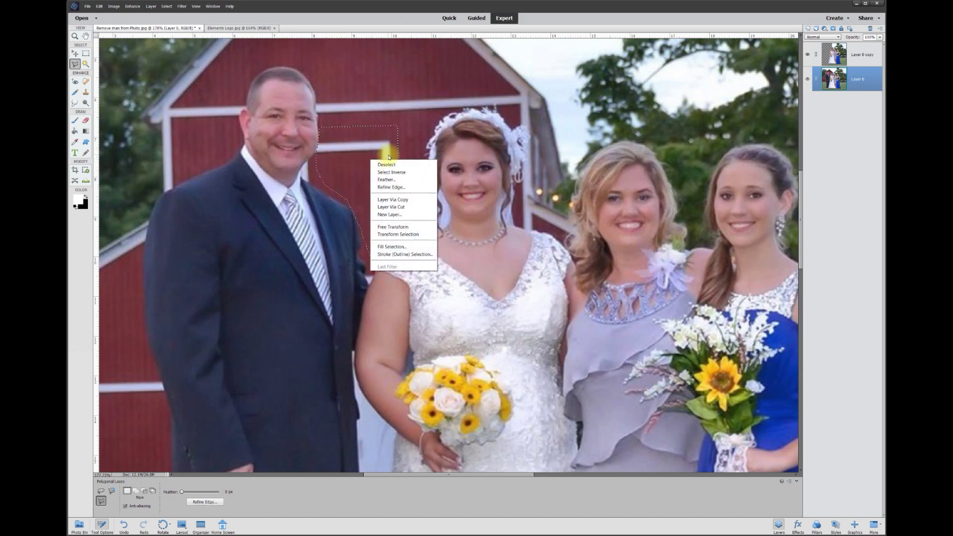
left_click(392, 200)
Move the copied door trim onto the man's lower jacket and place a duplicate of it over his shoulder
left_click(75, 53)
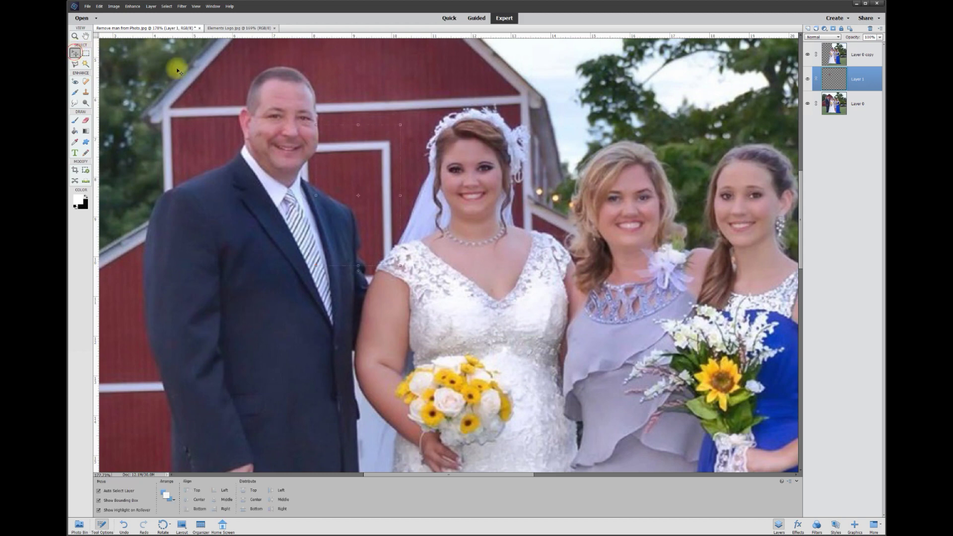
left_click_drag(385, 161, 298, 355)
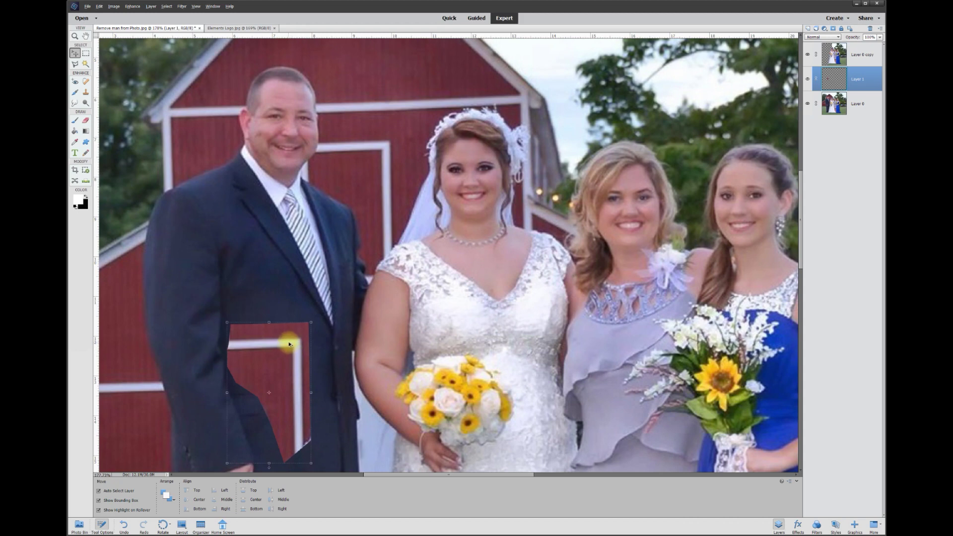
left_click_drag(290, 343, 245, 168)
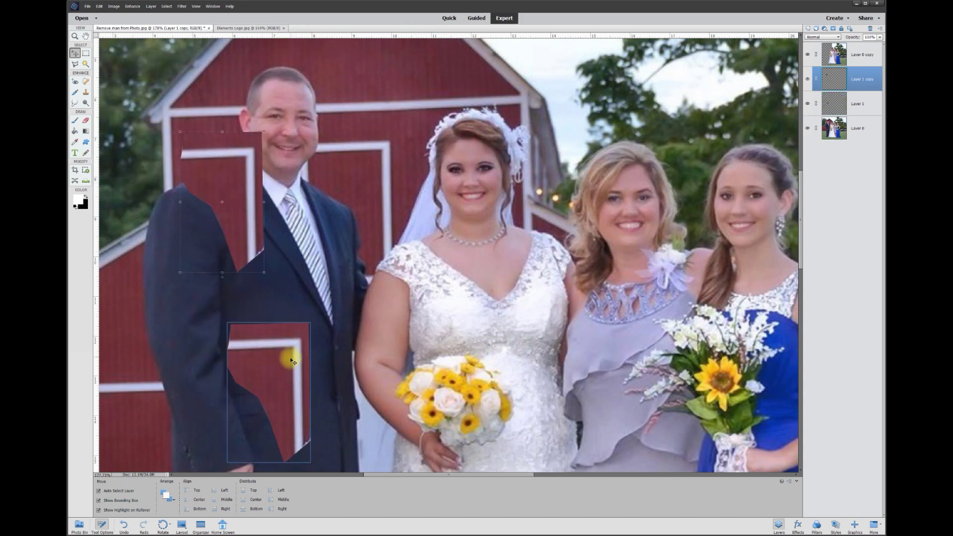
left_click_drag(237, 183, 254, 183)
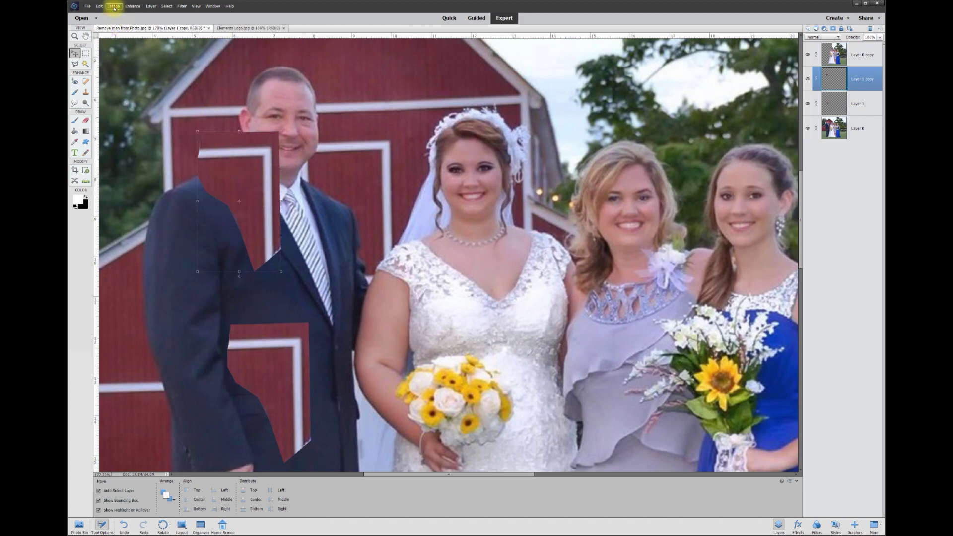
Flip the duplicate piece horizontally and align its trim with the original door frame at 50% opacity
left_click(114, 7)
mouse_move(121, 14)
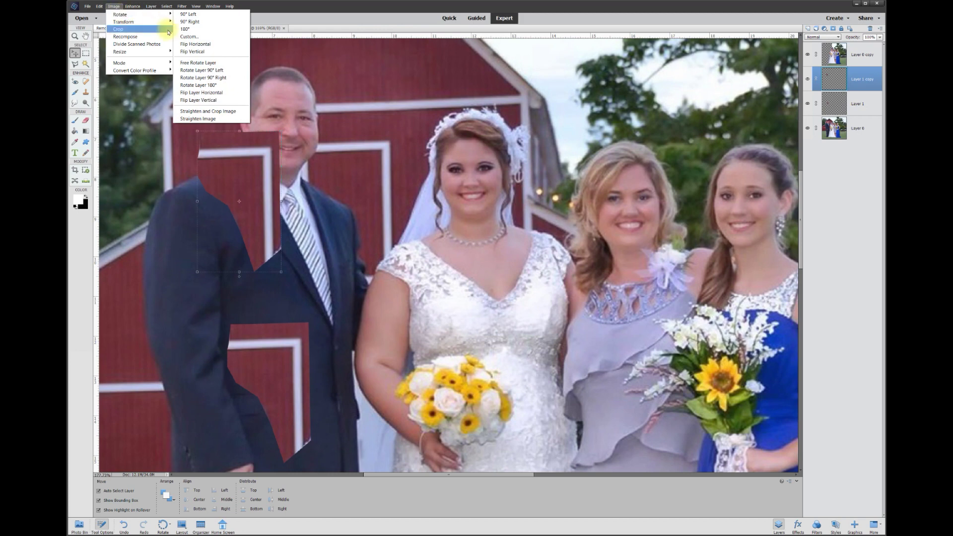
left_click(213, 92)
left_click_drag(224, 176, 354, 226)
left_click_drag(337, 175, 305, 248)
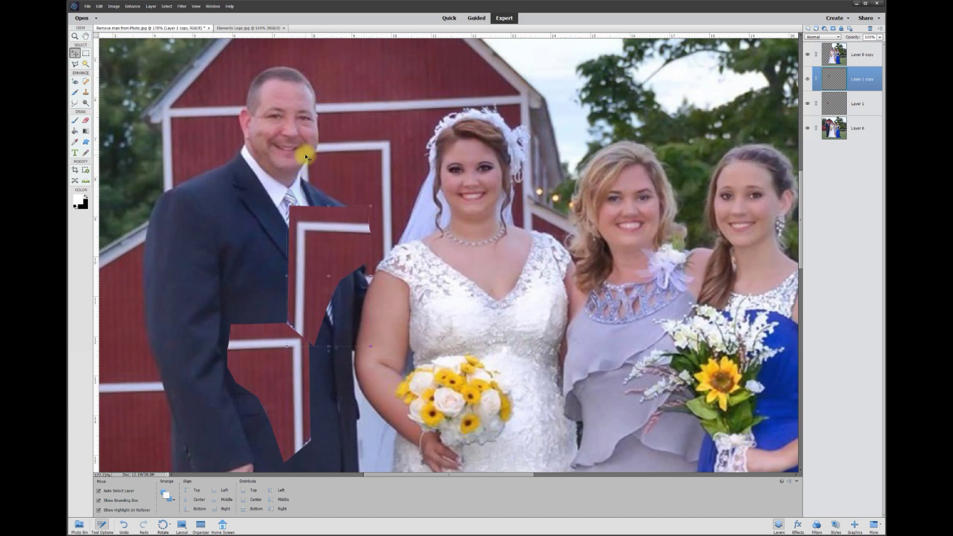
left_click_drag(343, 217, 350, 162)
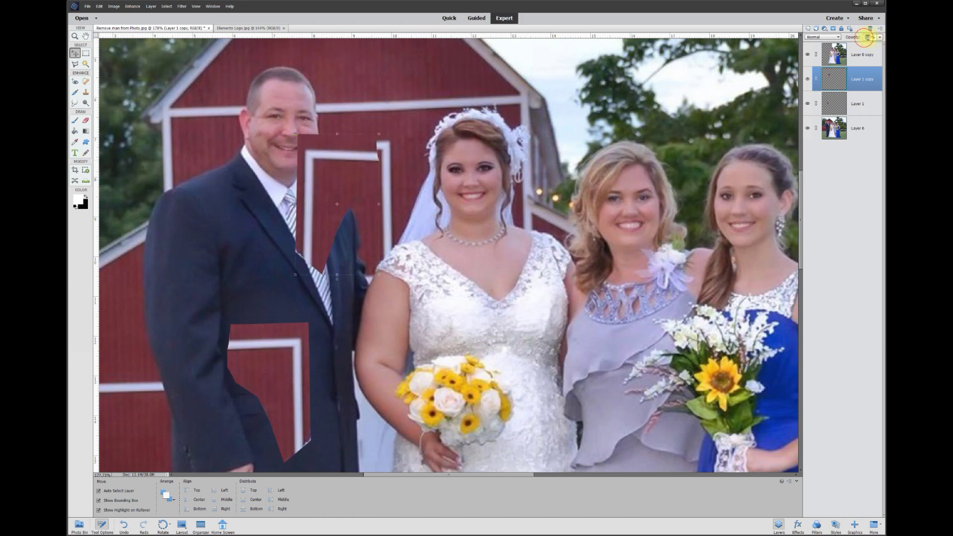
type("50")
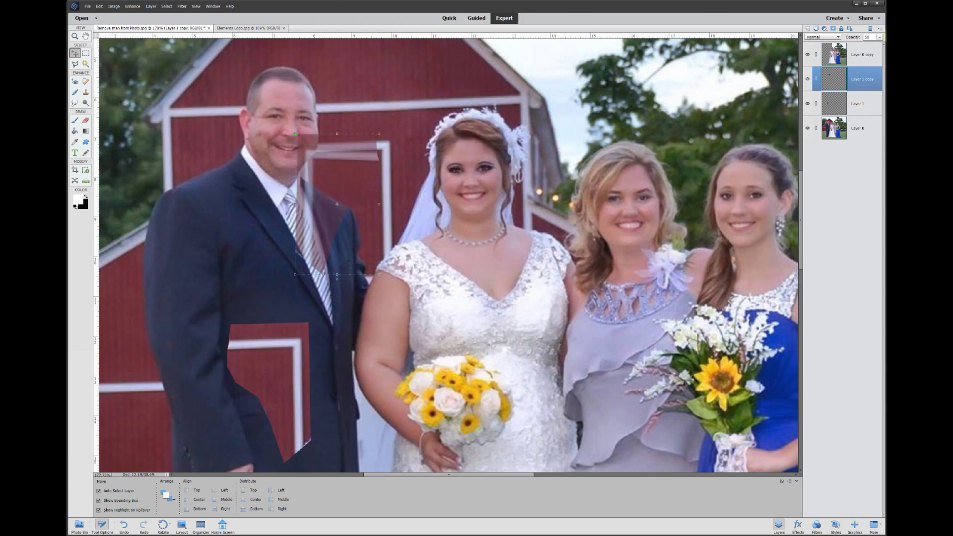
mouse_move(355, 158)
left_mouse_down()
mouse_move(400, 213)
mouse_move(400, 189)
mouse_move(356, 149)
left_mouse_up()
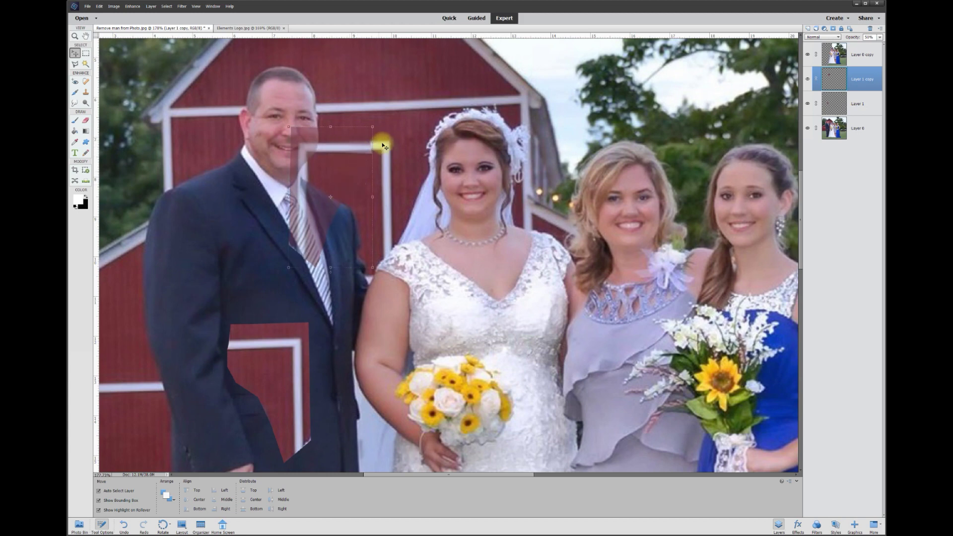
Distort the flipped piece so its trim lines up with the door's existing top edge, and restore its opacity to 100%
left_click(125, 7)
mouse_move(119, 7)
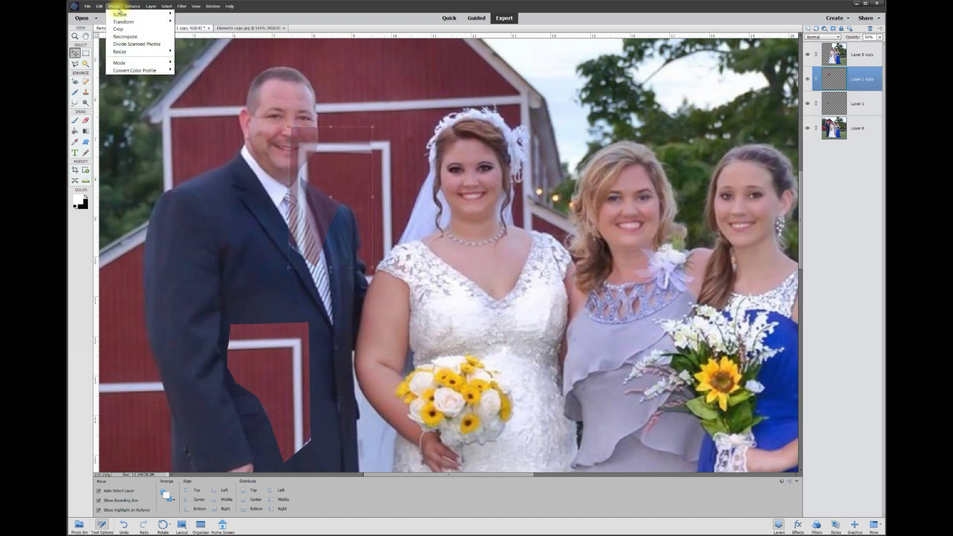
mouse_move(138, 21)
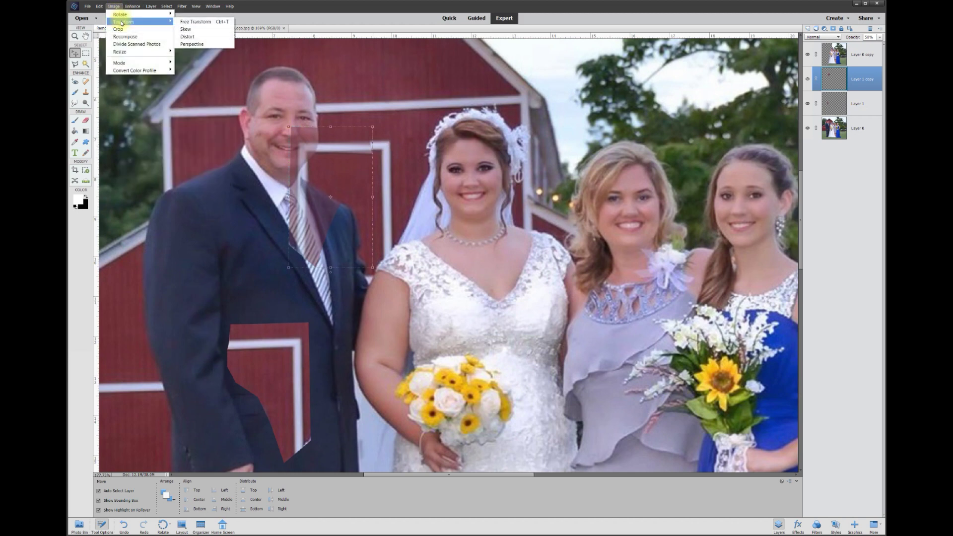
left_click(195, 36)
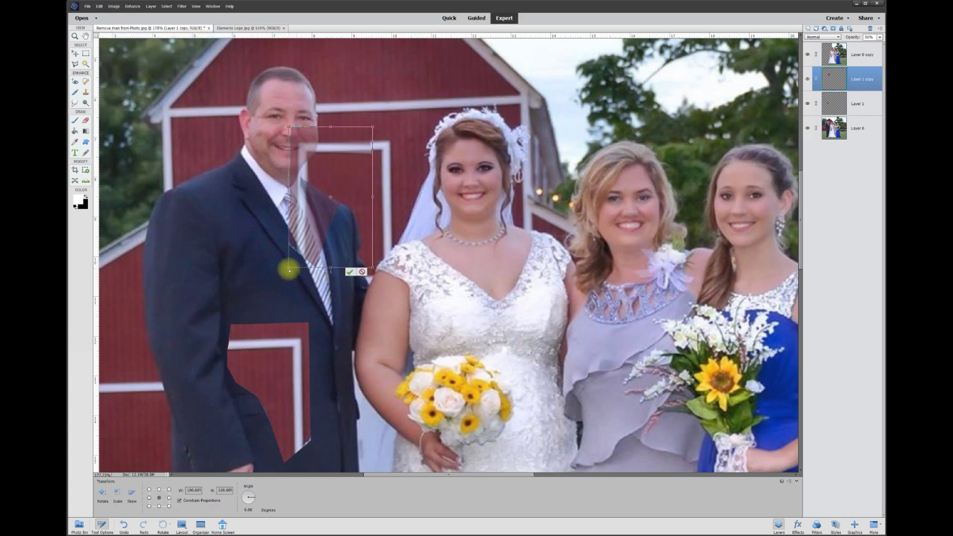
left_click_drag(289, 270, 295, 267)
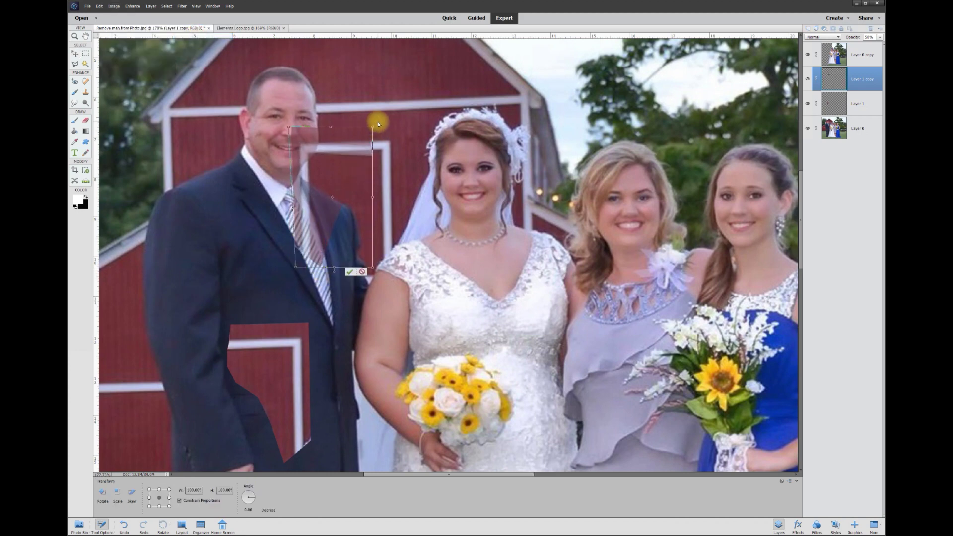
left_click_drag(373, 128, 376, 124)
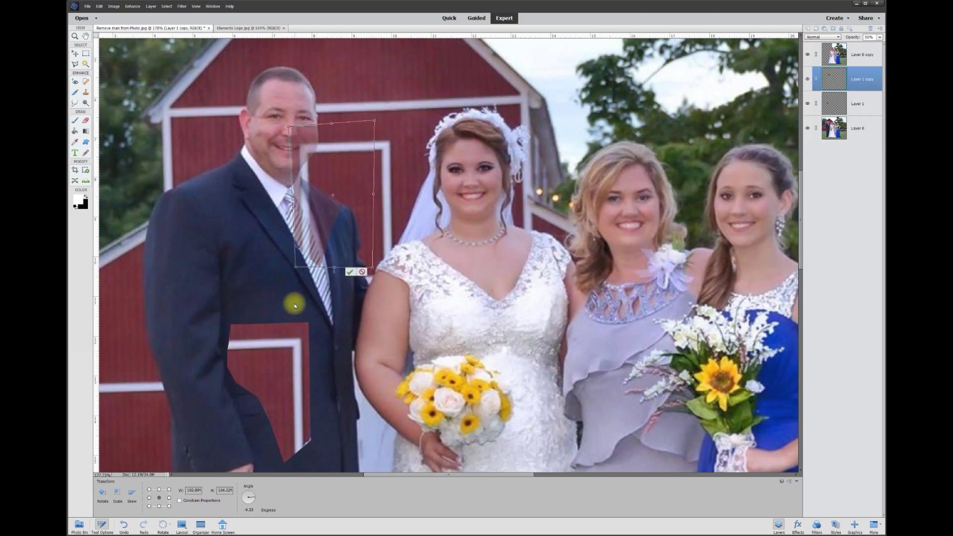
left_click_drag(296, 268, 295, 267)
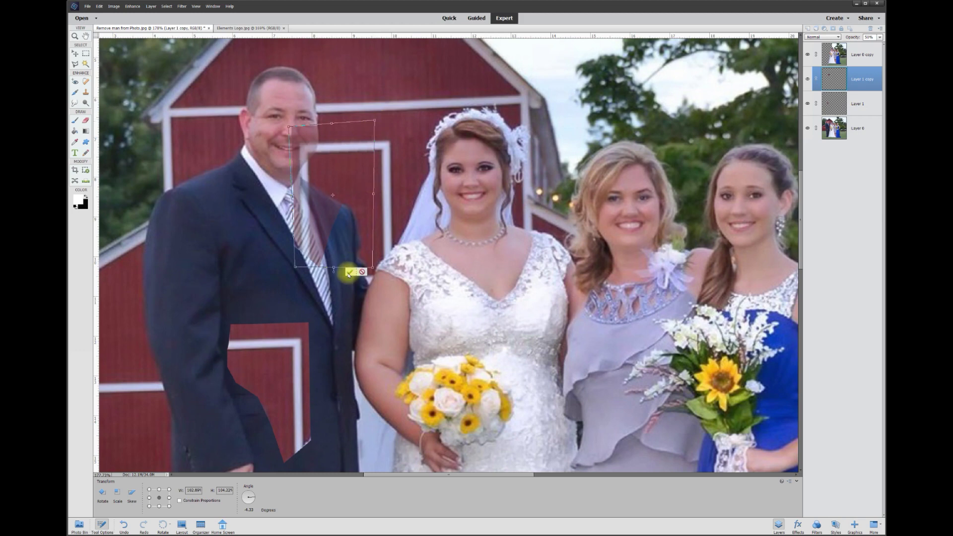
left_click(350, 272)
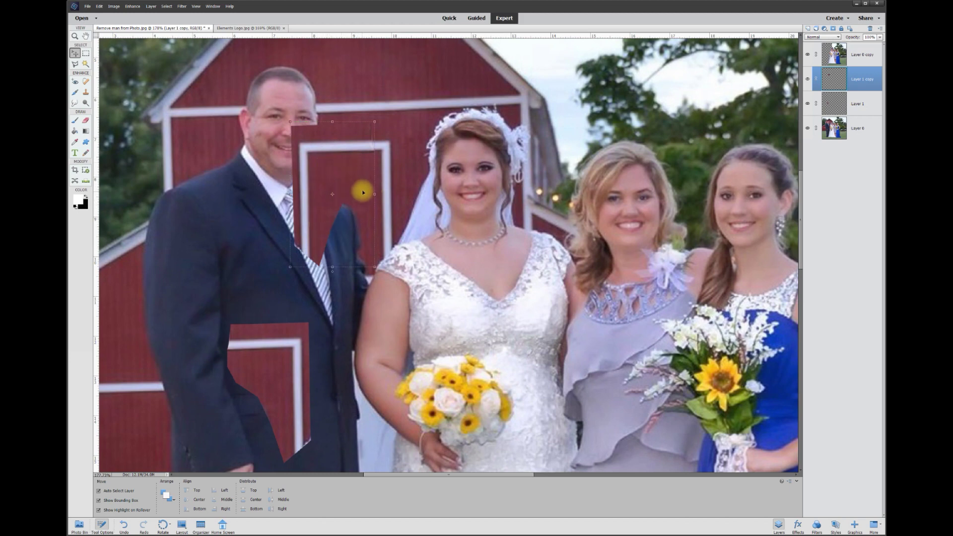
Smear the flipped piece's red siding down over the man's shoulder with the Smudge tool at a 50 px size
left_click(75, 103)
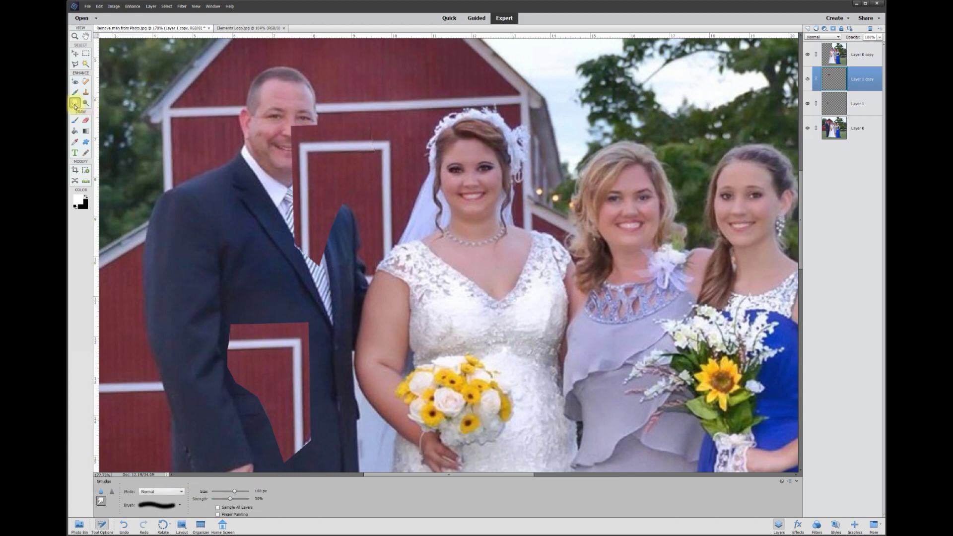
left_click(262, 490)
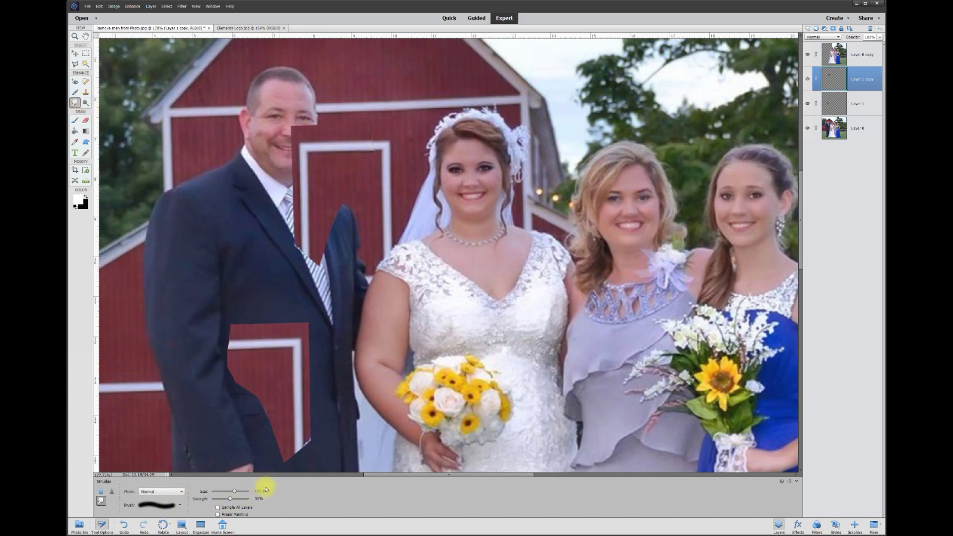
double_click(261, 491)
type("50")
left_click(346, 193)
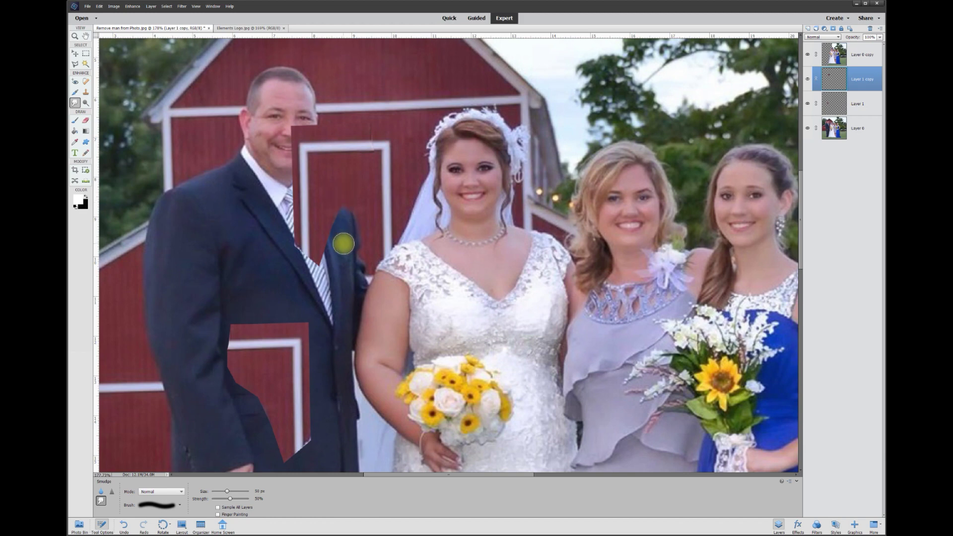
mouse_move(349, 194)
left_mouse_down()
mouse_move(348, 239)
mouse_move(335, 213)
mouse_move(335, 246)
left_mouse_up()
left_click_drag(362, 196, 363, 247)
left_click_drag(361, 201, 363, 254)
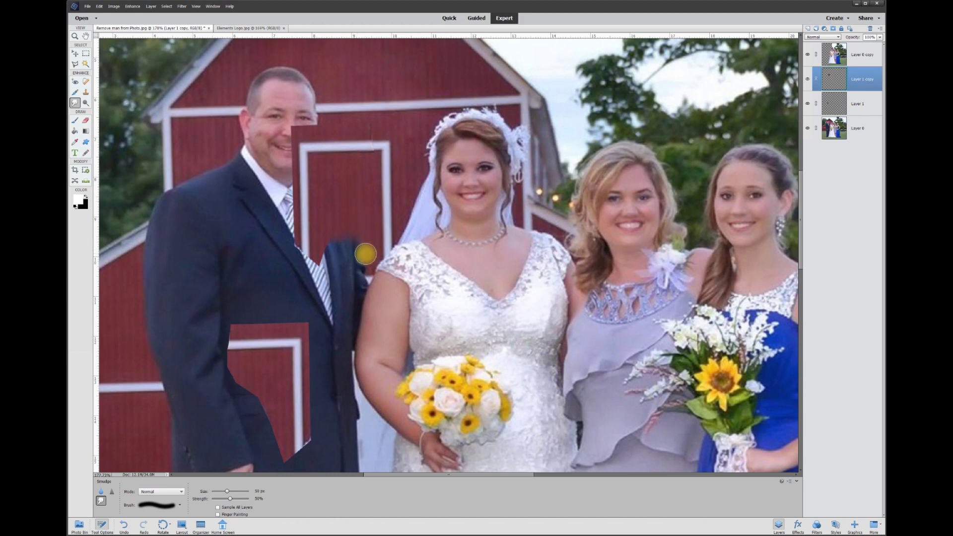
mouse_move(347, 213)
left_mouse_down()
mouse_move(347, 252)
mouse_move(330, 223)
mouse_move(333, 262)
left_mouse_up()
left_click_drag(350, 230, 358, 259)
Move the original trim piece up the man's jacket and rotate it about 180 degrees
left_click(82, 53)
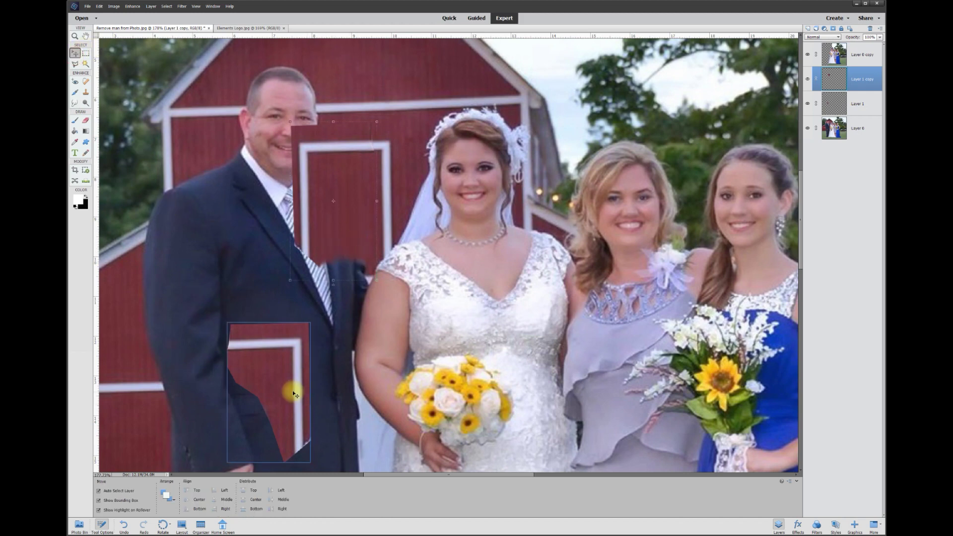
left_click_drag(288, 389, 251, 353)
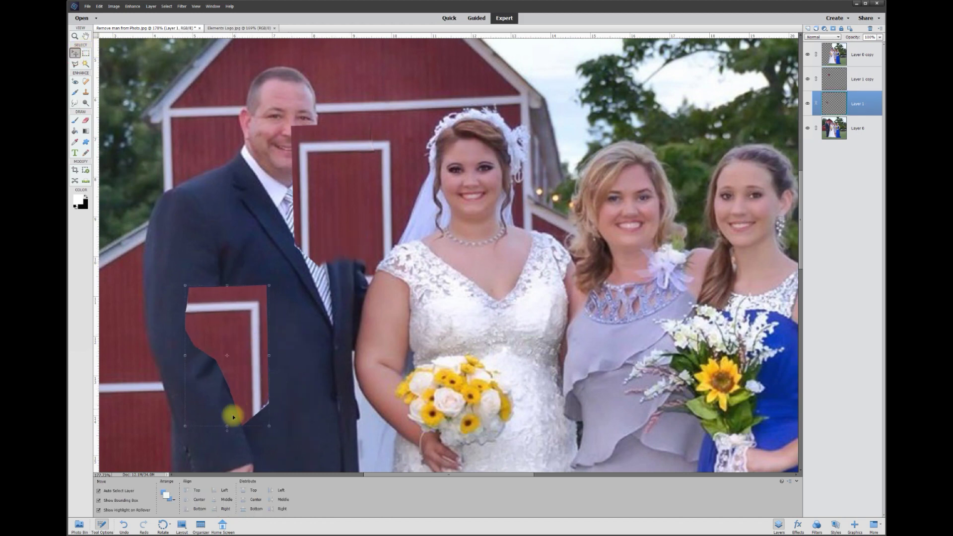
left_click_drag(228, 434, 227, 283)
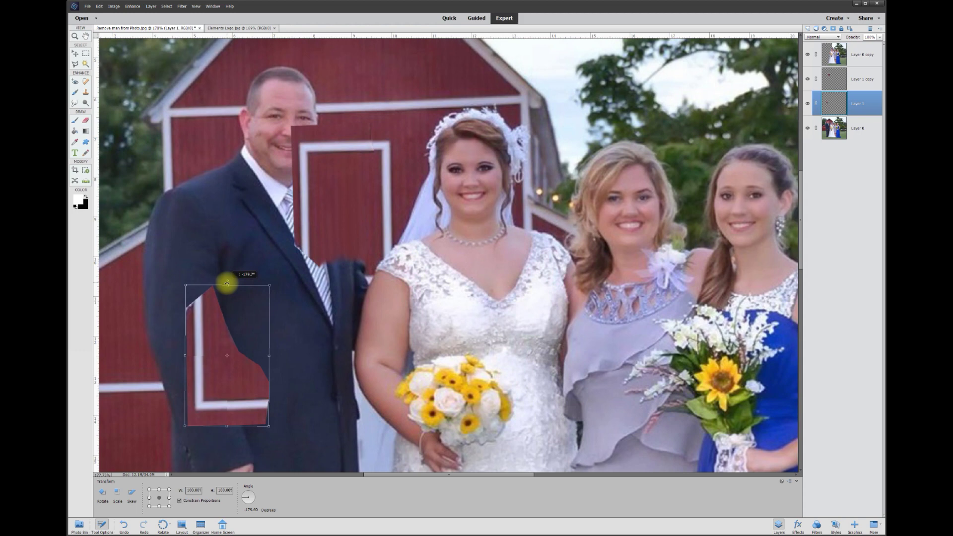
left_click(248, 430)
Place the rotated piece above the flipped patch as the door frame's bottom, aligning it at 50% opacity and restoring 100%
left_click_drag(228, 366, 324, 281)
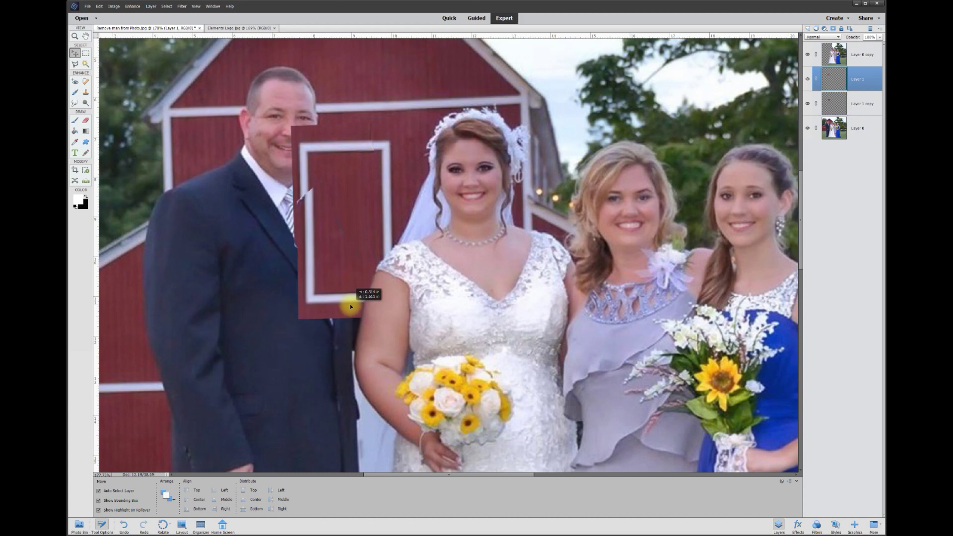
mouse_move(350, 303)
left_mouse_down()
mouse_move(349, 255)
mouse_move(344, 289)
left_mouse_up()
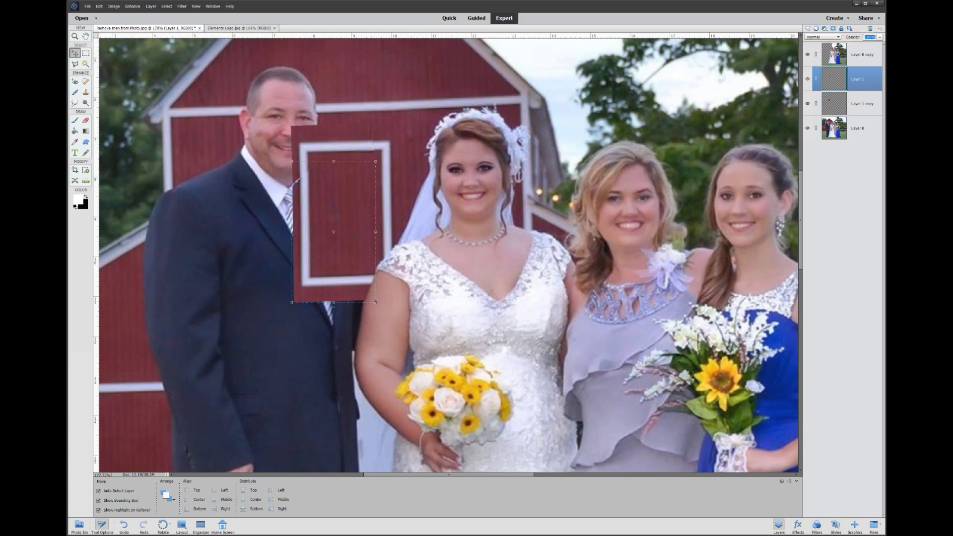
type("50")
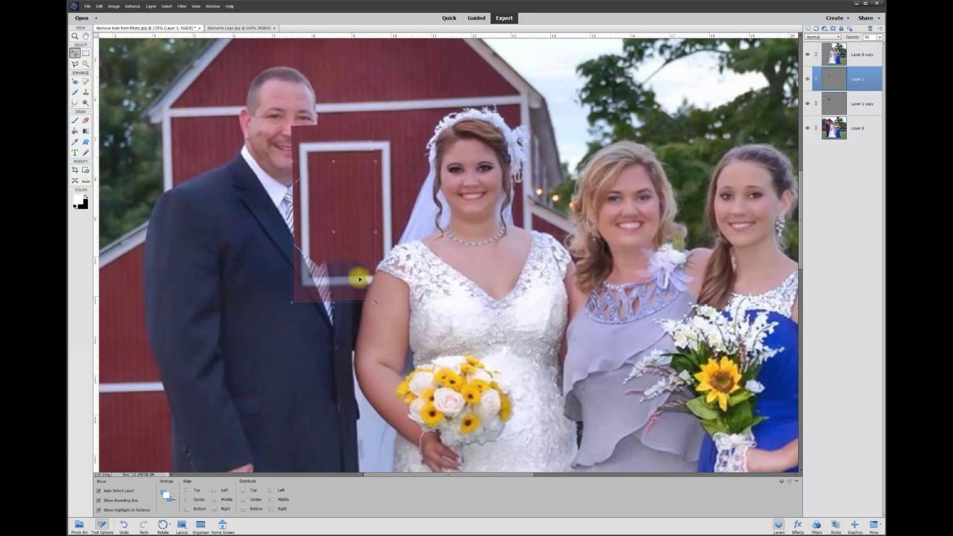
mouse_move(334, 281)
left_mouse_down()
mouse_move(331, 268)
mouse_move(336, 285)
left_mouse_up()
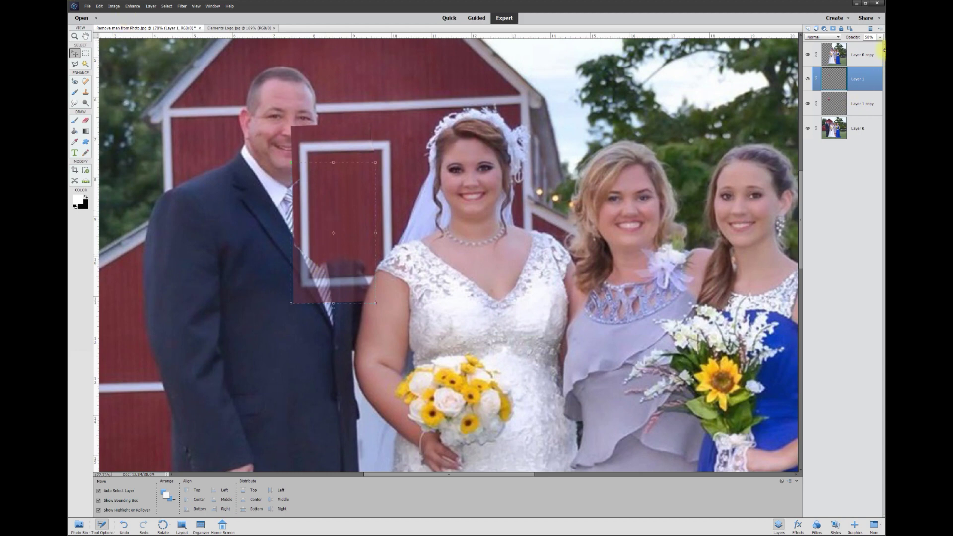
left_click_drag(866, 46, 879, 45)
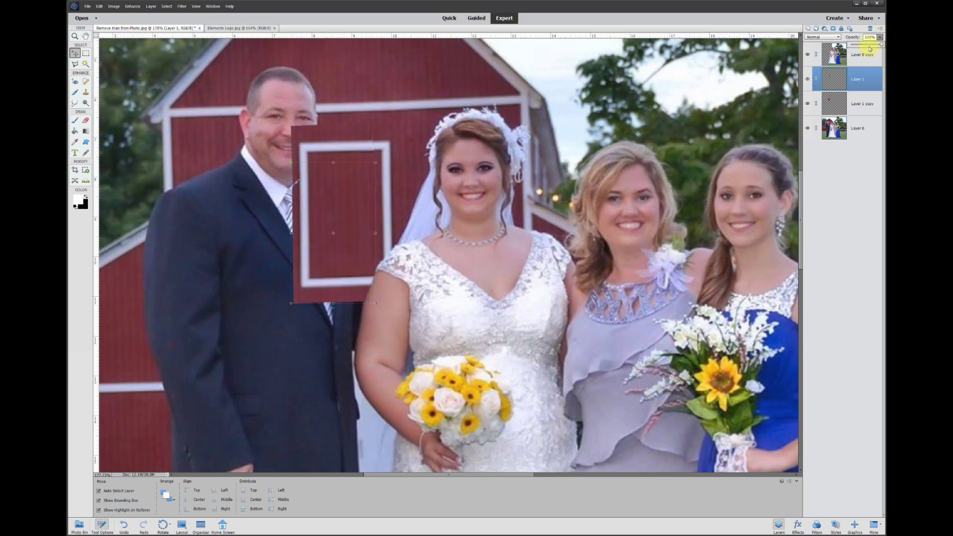
Merge Layer 1 down into Layer 1 copy and hide the merged door patch
left_click(268, 219)
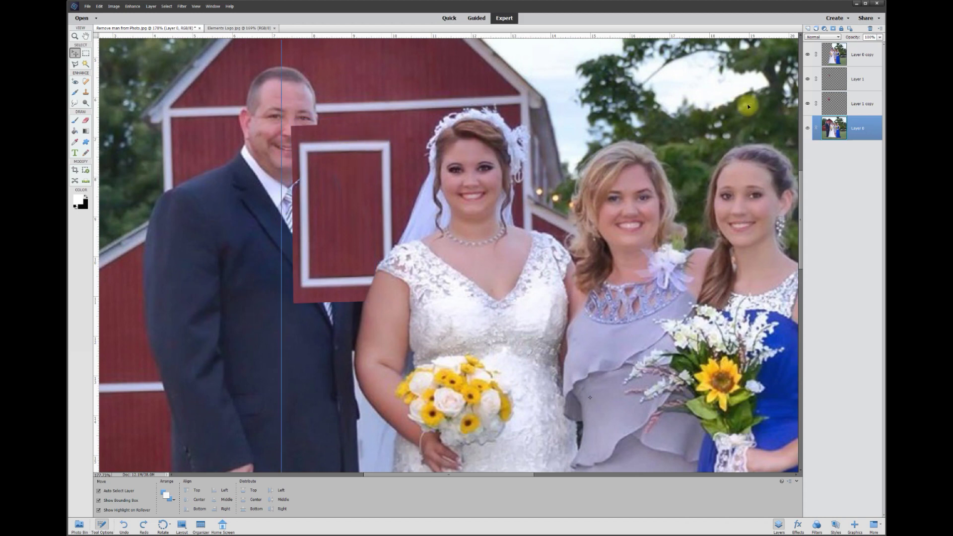
right_click(862, 82)
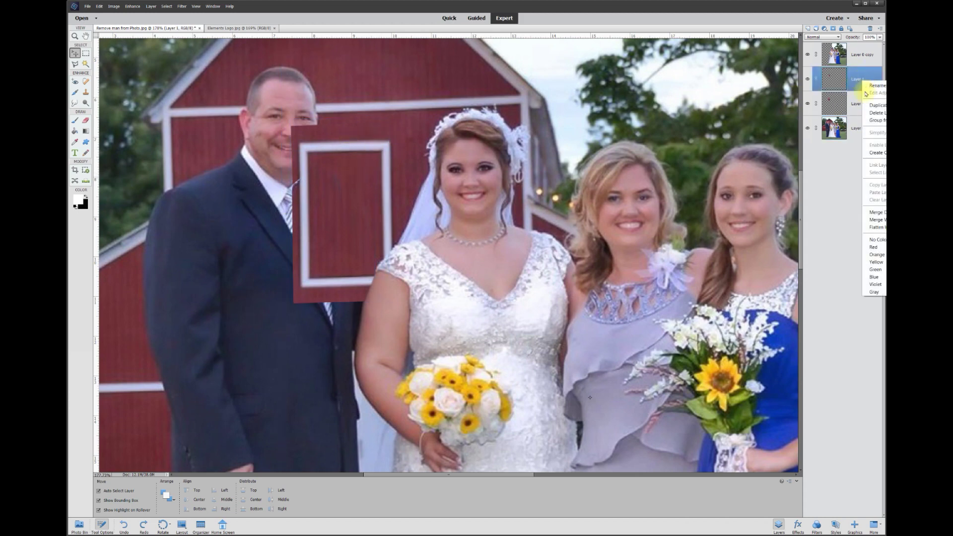
left_click(873, 208)
left_click(808, 80)
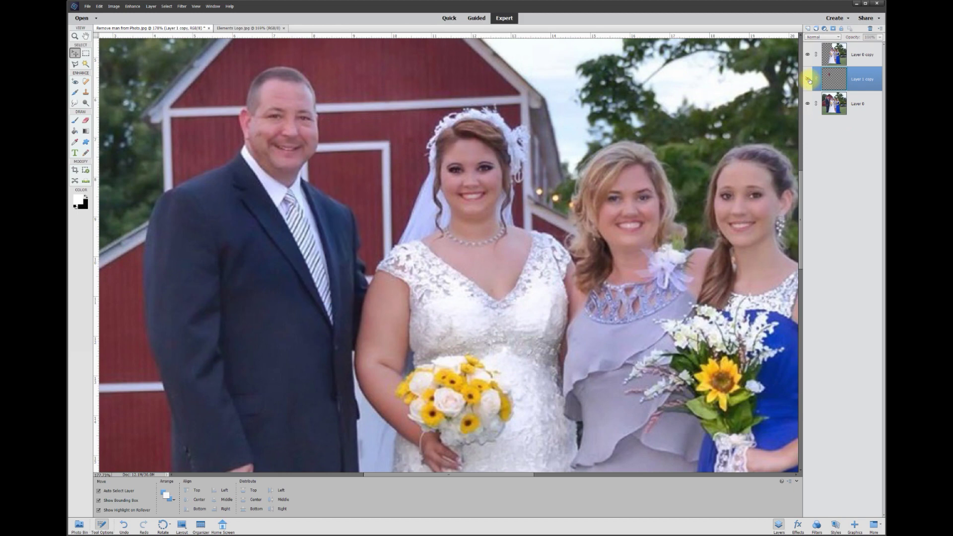
Show the merged door patch again and select the Smudge tool
left_click(808, 80)
left_click(808, 80)
key("r")
left_click_drag(798, 189, 799, 179)
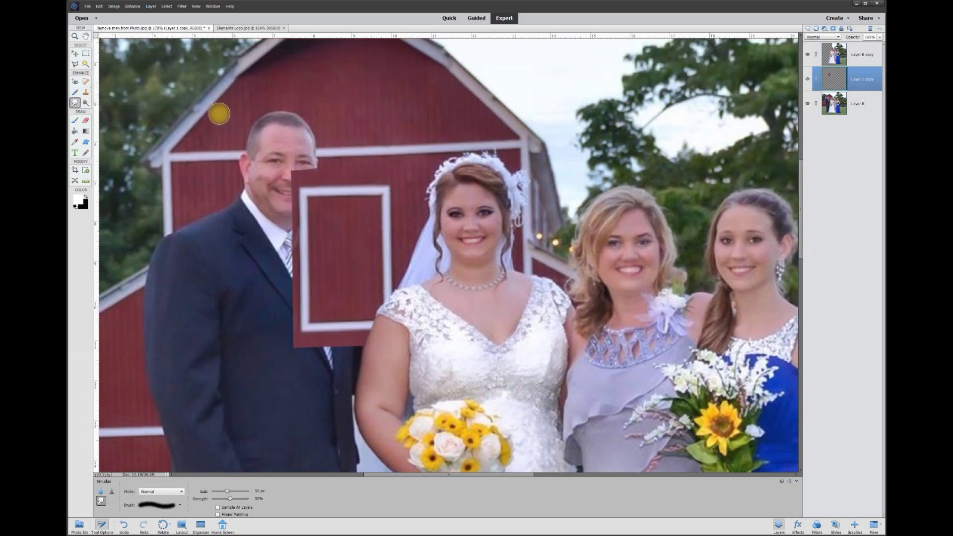
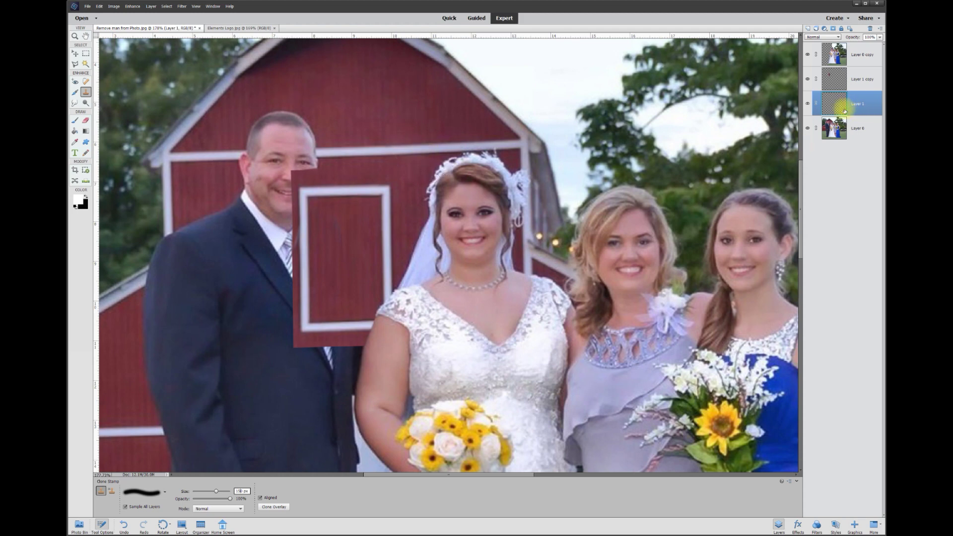
Clone the barn's upper white trim across the man's face at 150 px and erase the stray spots beside it at 75 px
left_click(422, 147, "alt")
mouse_move(347, 149)
left_mouse_down()
mouse_move(304, 132)
mouse_move(304, 154)
mouse_move(327, 151)
mouse_move(243, 152)
left_mouse_up()
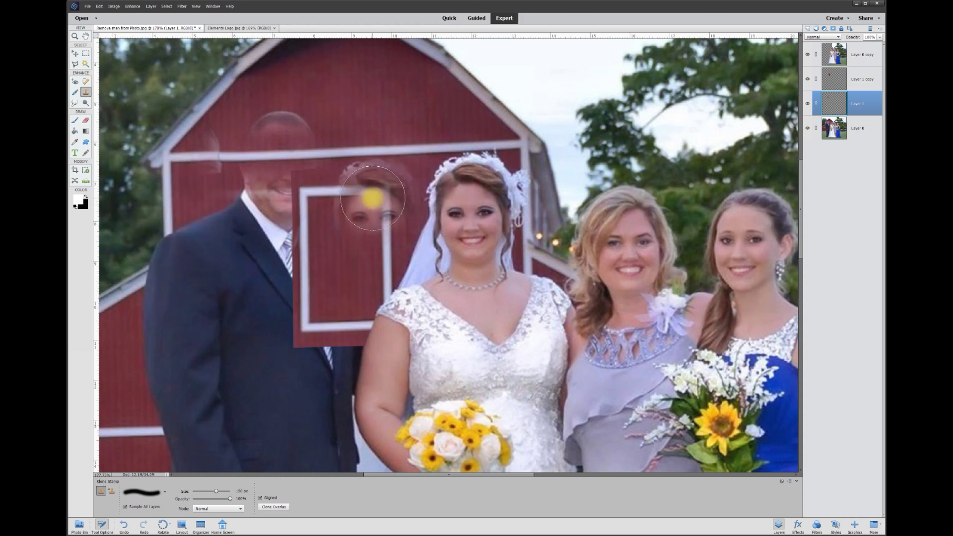
left_click(86, 122)
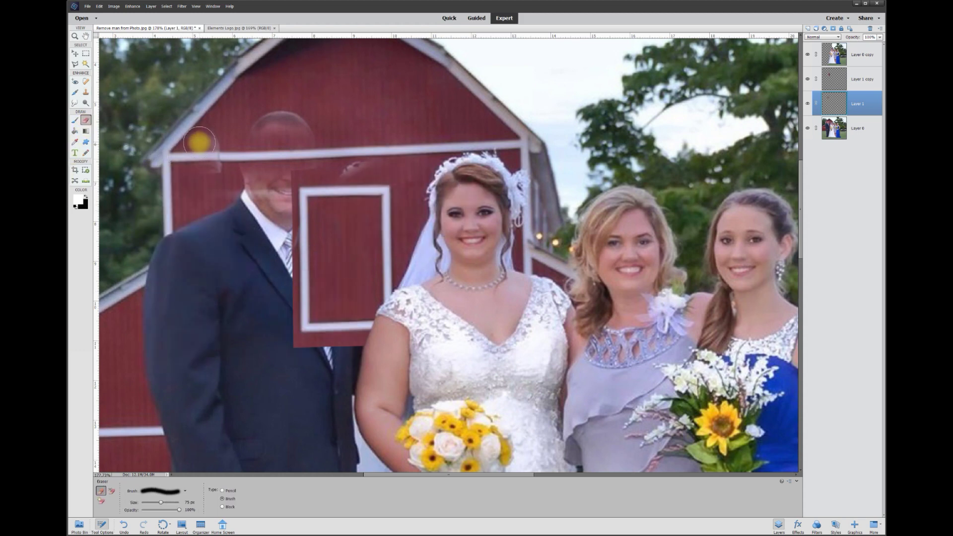
mouse_move(195, 132)
left_mouse_down()
mouse_move(202, 158)
mouse_move(208, 139)
mouse_move(206, 161)
left_mouse_up()
mouse_move(378, 168)
left_mouse_down()
mouse_move(351, 183)
mouse_move(360, 173)
mouse_move(340, 176)
mouse_move(305, 149)
mouse_move(193, 165)
mouse_move(338, 159)
left_mouse_up()
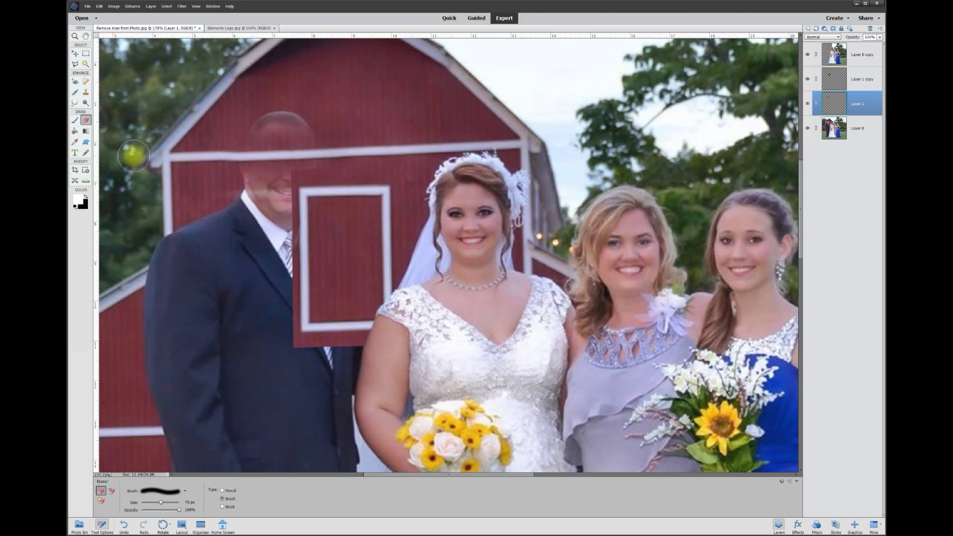
Clone red siding over the top of the man's head with the Clone Stamp set to 100 px, undoing a misplaced stroke
left_click(86, 92)
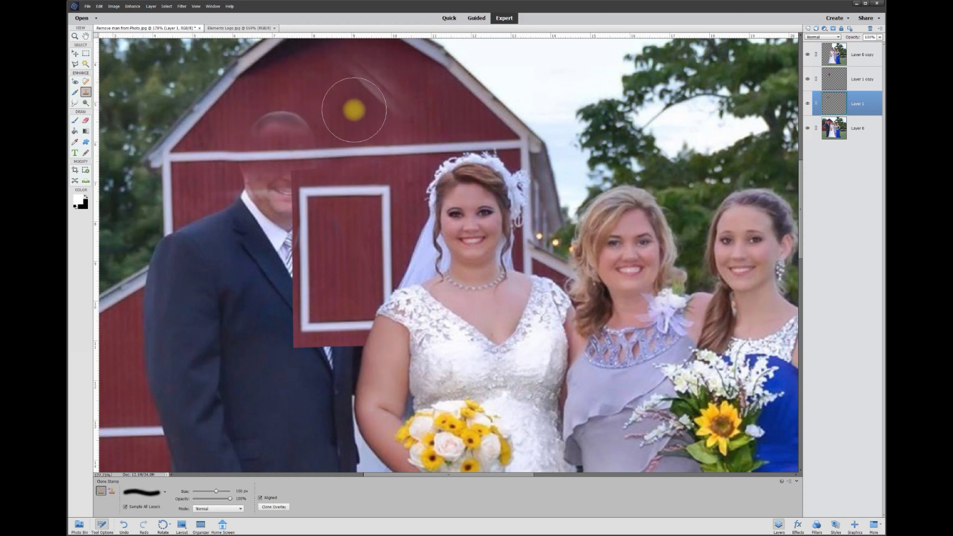
left_click_drag(349, 186, 320, 204)
key("ctrl+z")
left_click(242, 499)
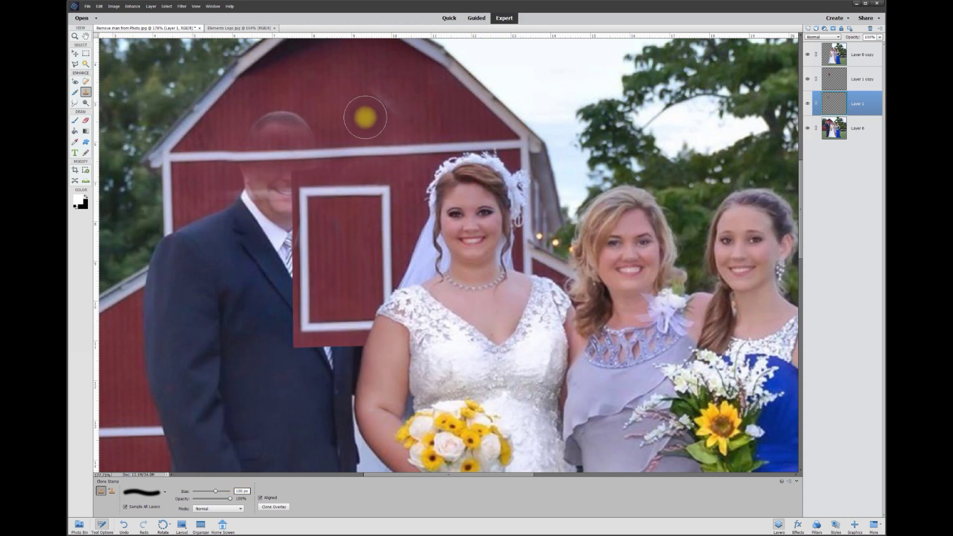
mouse_move(366, 117)
left_mouse_down()
mouse_move(312, 129)
mouse_move(141, 124)
left_mouse_up()
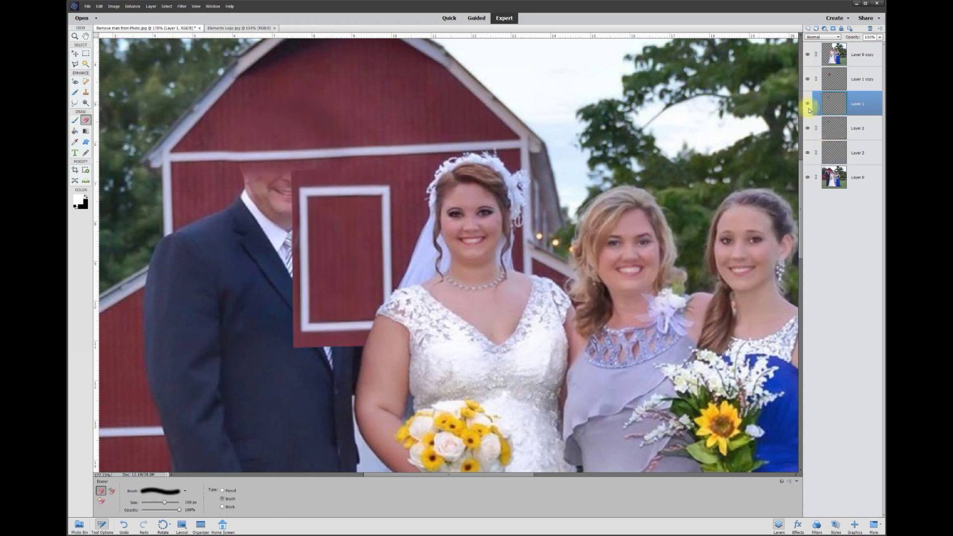
Add a layer below the door patch and clone red siding over the man's lower face at 100 px
left_click(806, 29)
left_click(86, 93)
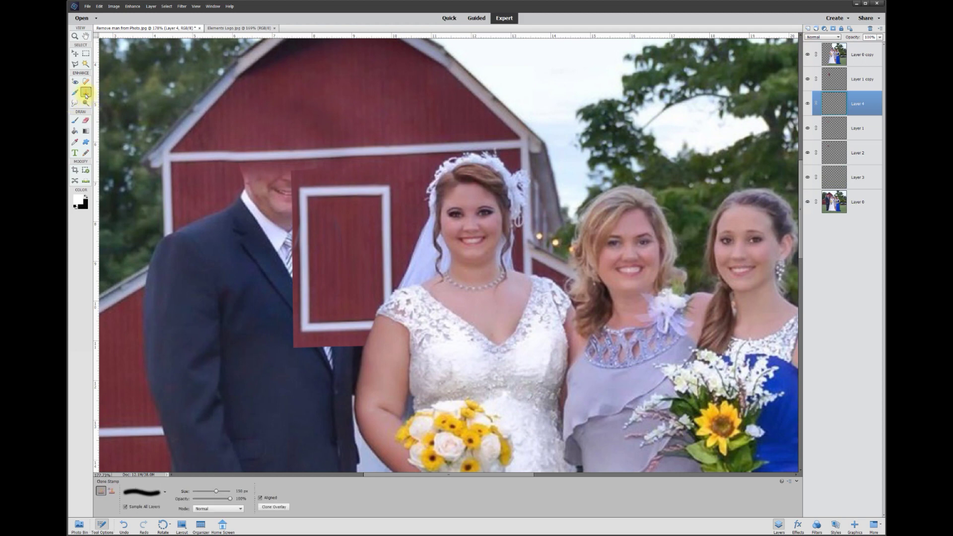
left_click(239, 490)
left_click(260, 117, "alt")
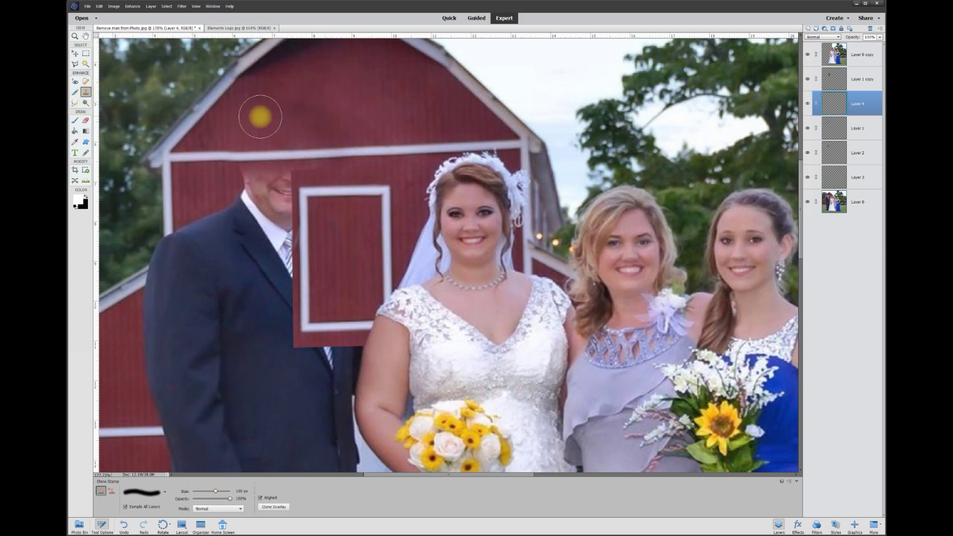
mouse_move(231, 197)
left_mouse_down()
mouse_move(226, 180)
mouse_move(246, 190)
mouse_move(317, 187)
mouse_move(230, 187)
mouse_move(355, 181)
left_mouse_up()
Resample the siding and clone it down over the man's collar and the tops of his shoulders
left_click(272, 113, "alt")
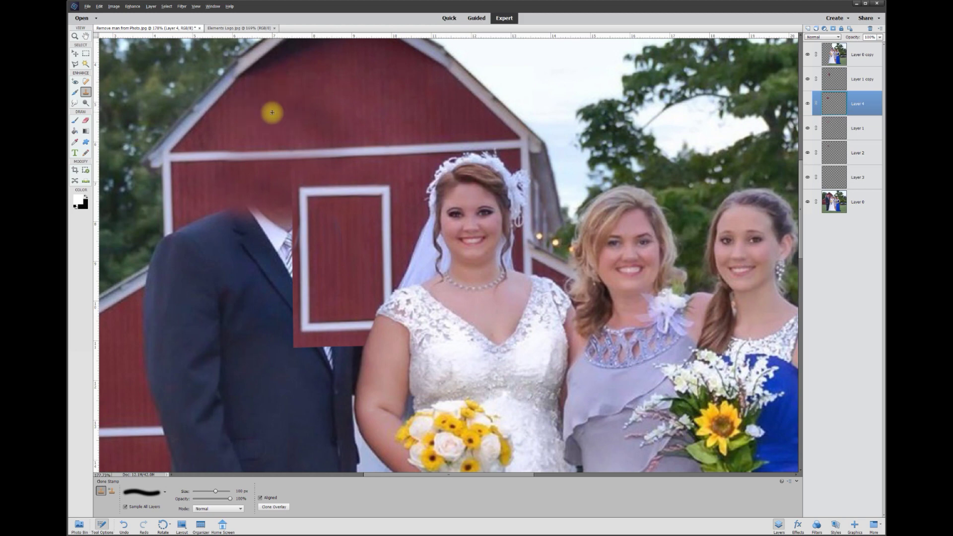
mouse_move(204, 221)
left_mouse_down()
mouse_move(295, 216)
mouse_move(199, 222)
left_mouse_up()
left_click(357, 111, "alt")
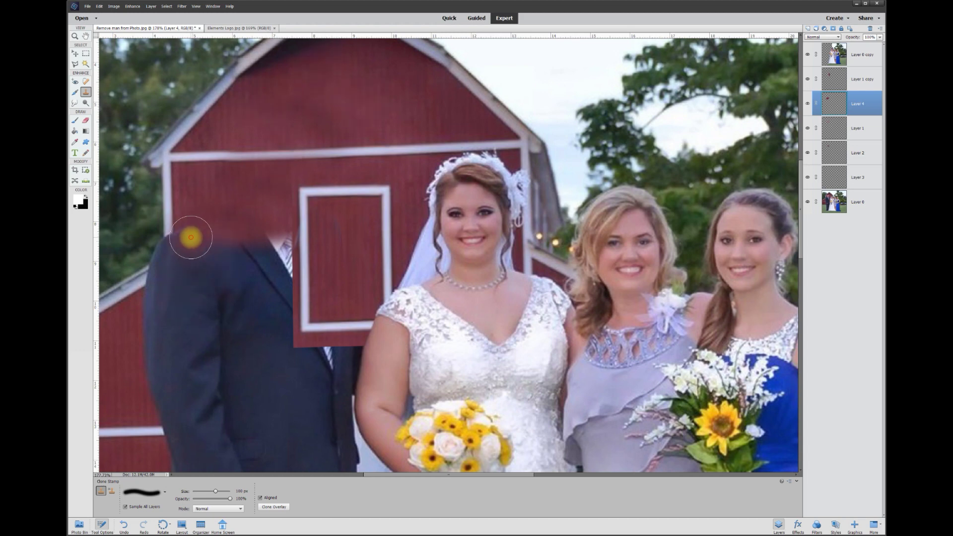
left_click_drag(191, 237, 270, 238)
left_click(255, 159, "alt")
left_click(254, 335)
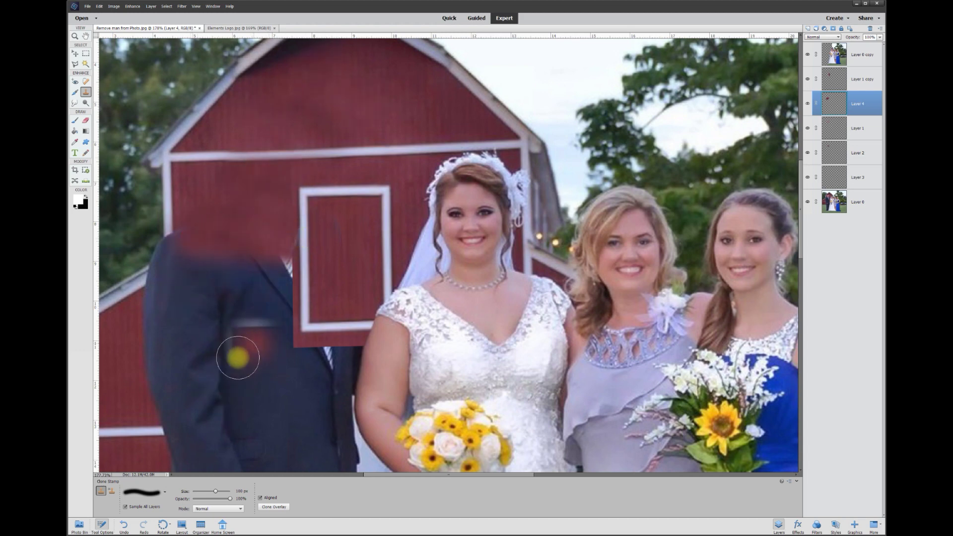
left_click_drag(382, 473, 349, 475)
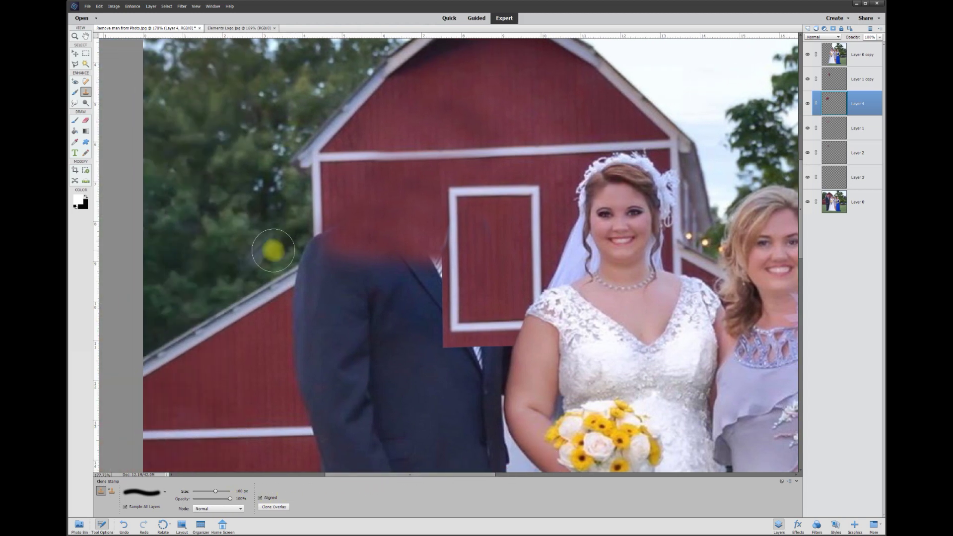
left_click(297, 288)
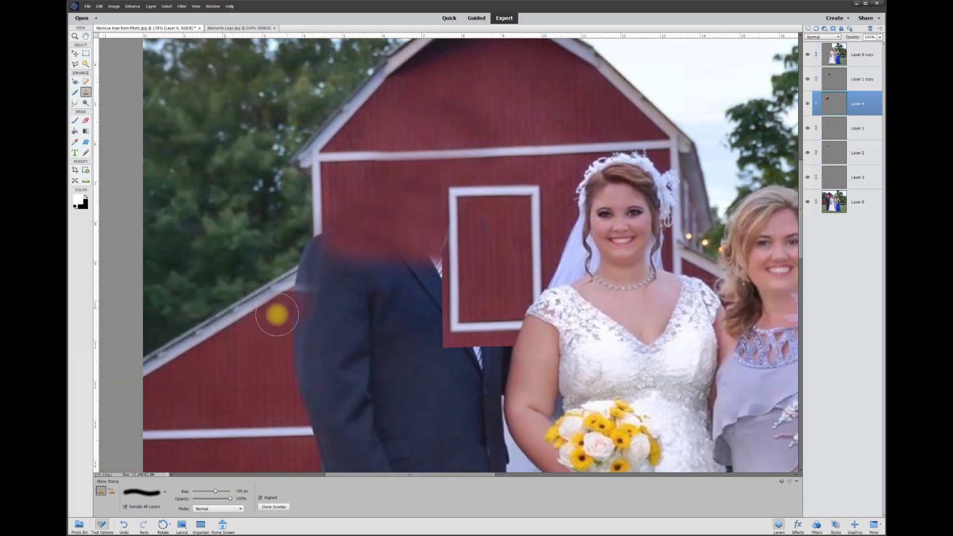
key("ctrl+z")
left_click(322, 178, "alt")
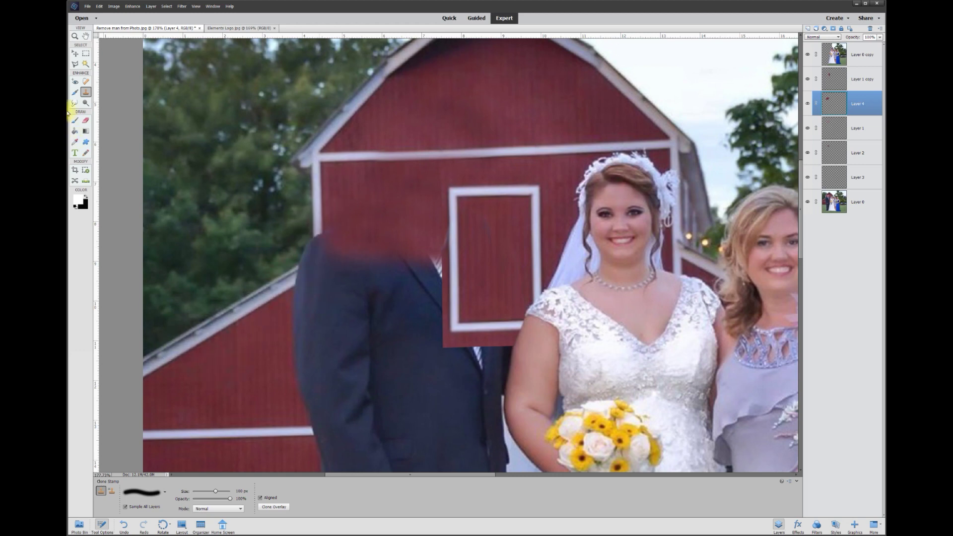
On a new layer above Layer 4, extend the slanted roof trim over the man's shoulder and erase the cloned spill
left_click(859, 82)
left_click(857, 102)
left_click(807, 30)
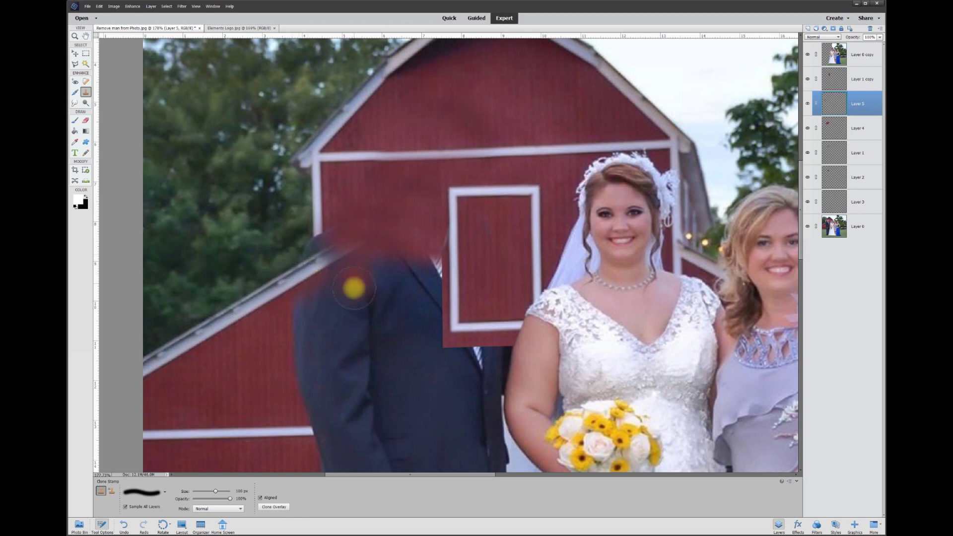
left_click(229, 434)
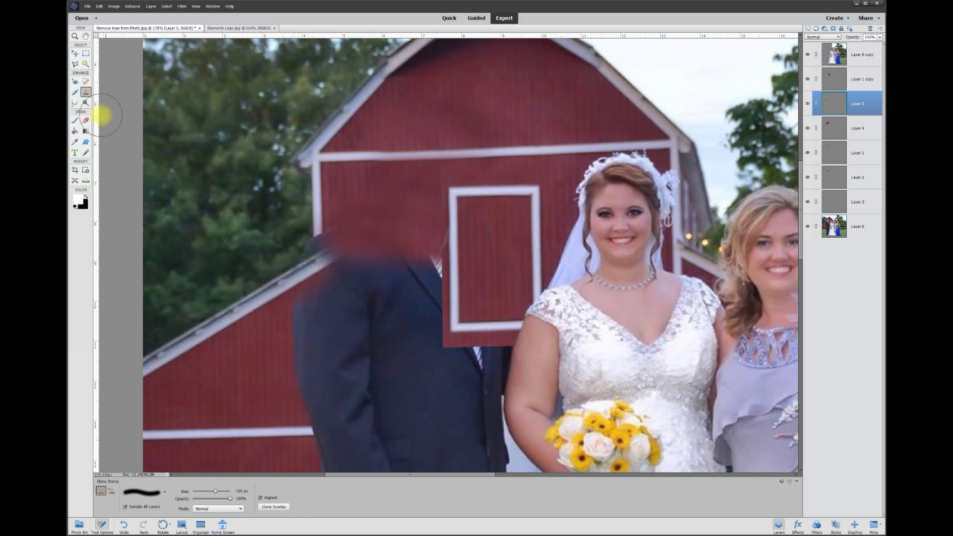
left_click(86, 120)
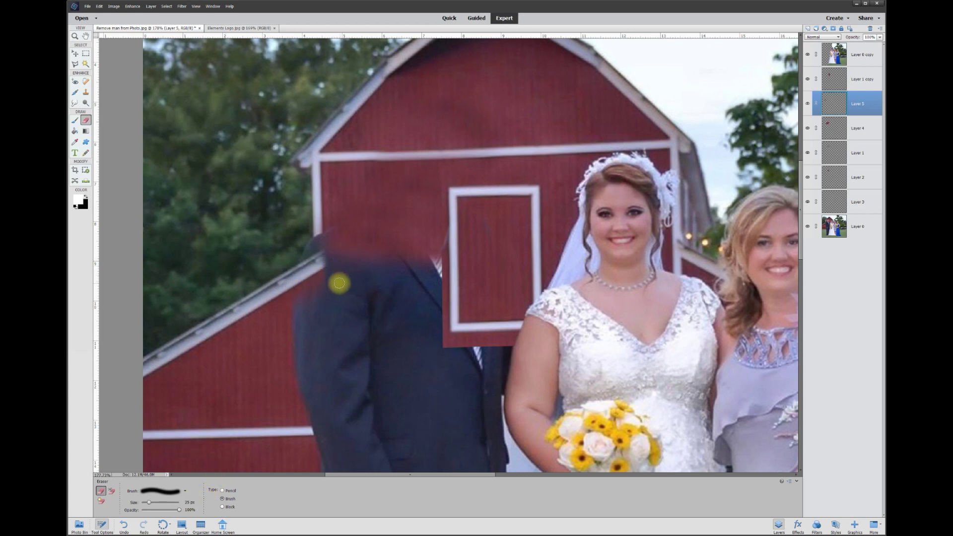
On another new layer, clone the barn's vertical corner trim down to the slanted roof and erase the excess
left_click(86, 93)
key("ctrl+shift+alt+n")
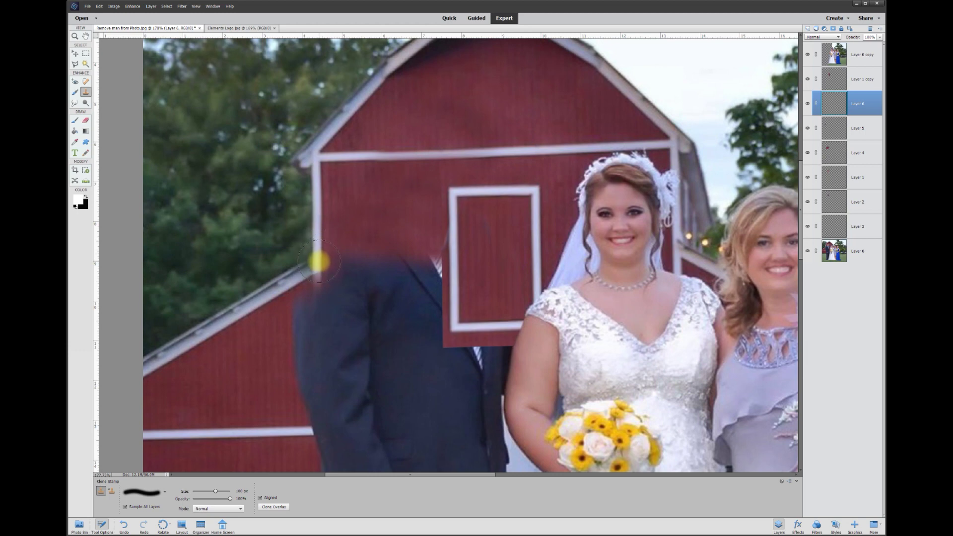
left_click(85, 122)
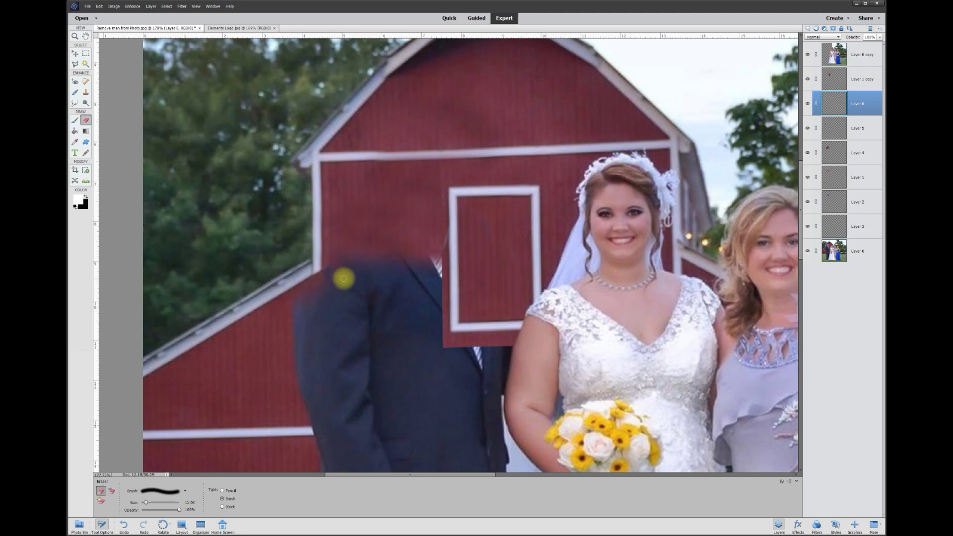
Merge Layers 6 through 3 into one and toggle the merged layer's visibility to compare
key("ctrl+0")
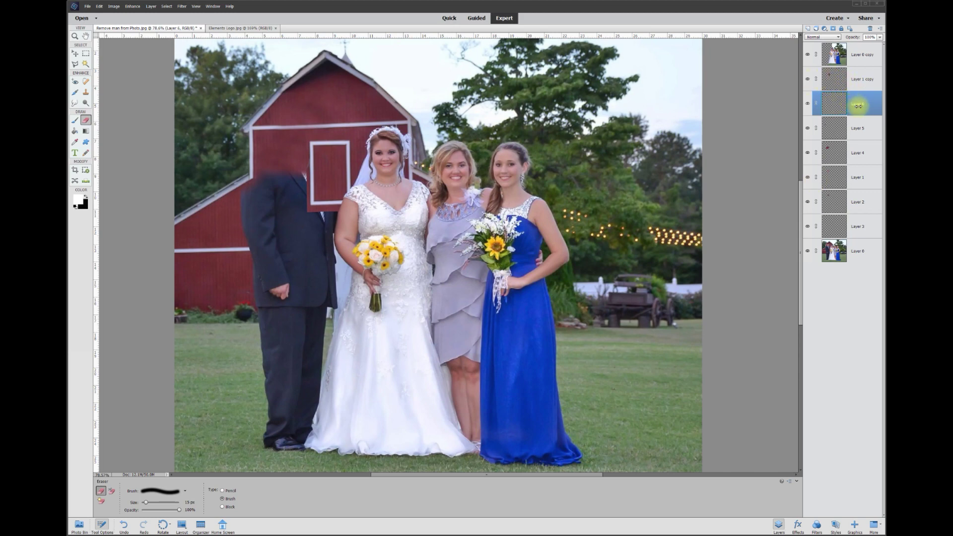
left_click(856, 229, "shift")
right_click(858, 228)
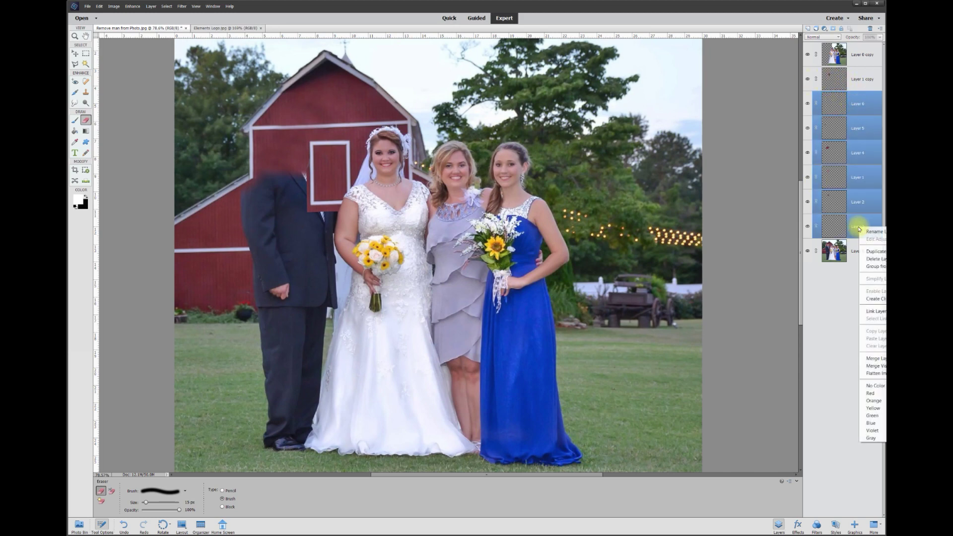
left_click(875, 356)
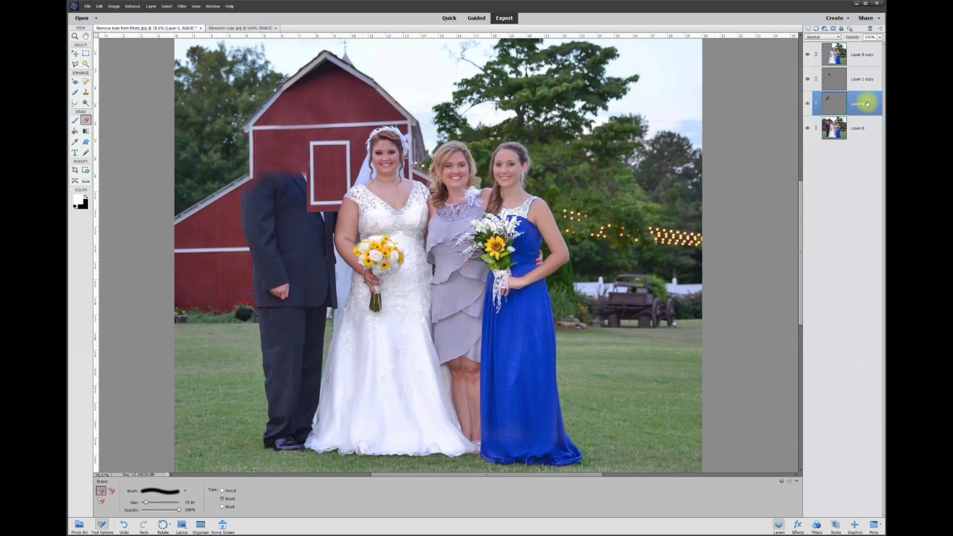
left_click(808, 104)
left_click(807, 104)
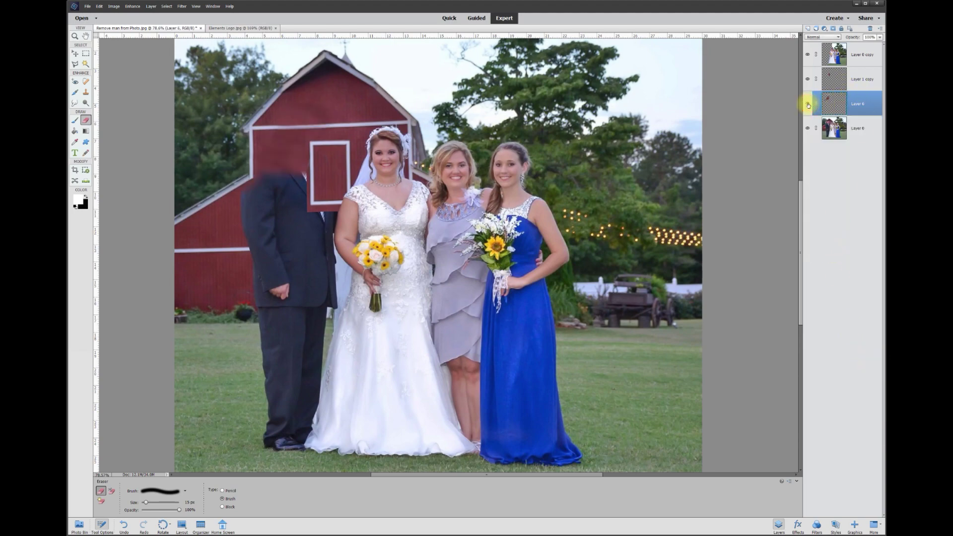
Clone the barn's lower white trim across the man's jacket at 150 px and cover the jacket above it with red siding
scroll(177, 197, "up", 3)
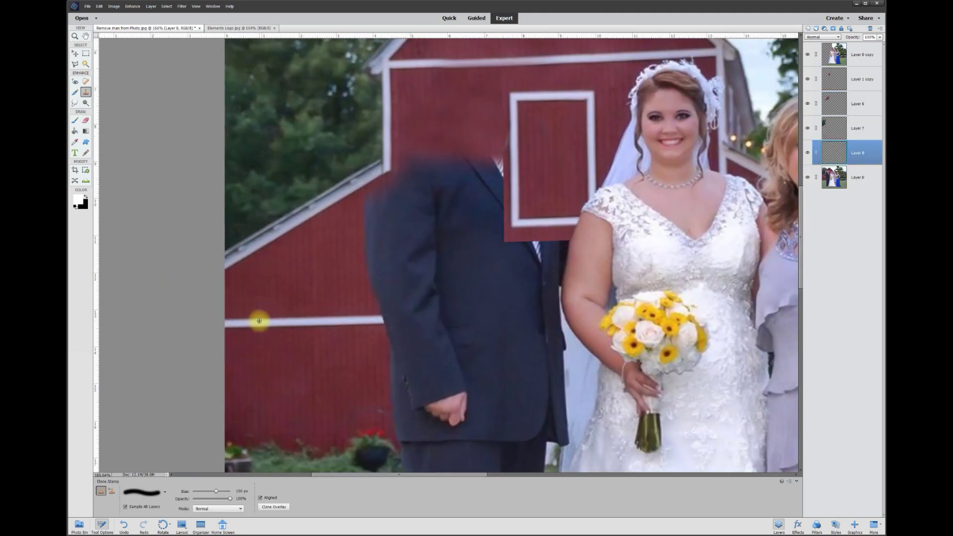
left_click_drag(259, 321, 519, 317)
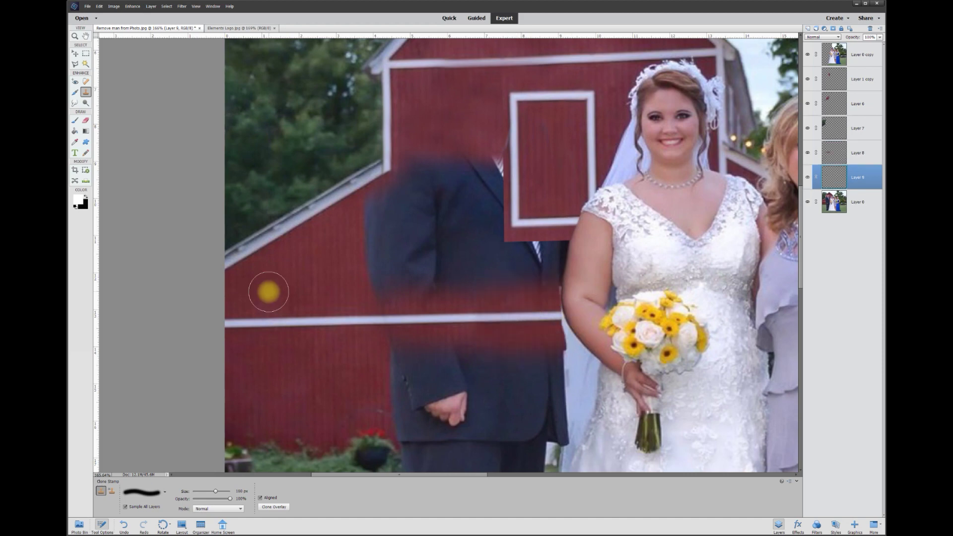
left_click(275, 281, "alt")
left_click_drag(377, 285, 492, 278)
mouse_move(372, 255)
left_mouse_down()
mouse_move(563, 254)
mouse_move(482, 260)
left_mouse_up()
scroll(563, 254, "up", 1)
left_click(263, 315, "alt")
left_click_drag(410, 241, 499, 240)
mouse_move(415, 222)
left_mouse_down()
mouse_move(496, 216)
mouse_move(458, 203)
left_mouse_up()
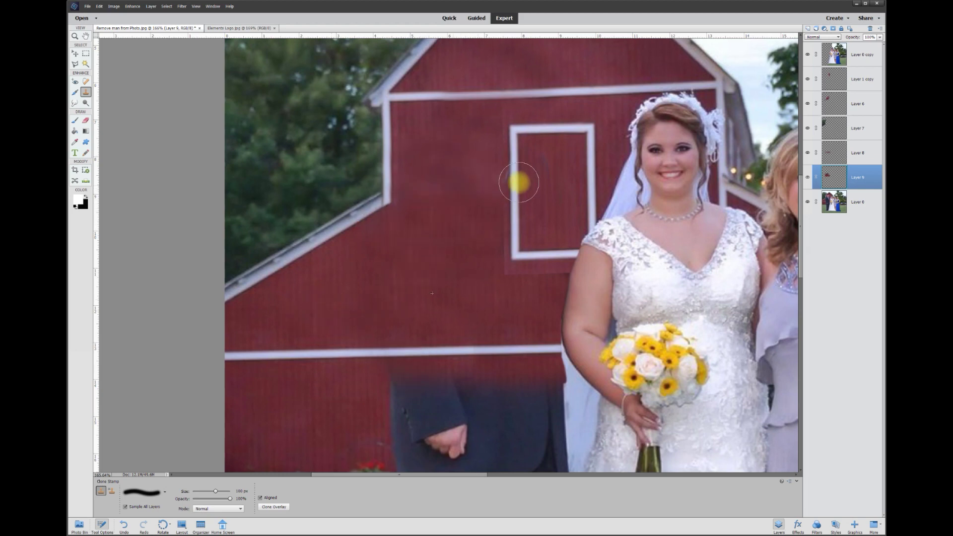
On a new layer, clone the strip of greenery at the barn's base across the man's trousers at 200 px
left_click_drag(803, 260, 804, 300)
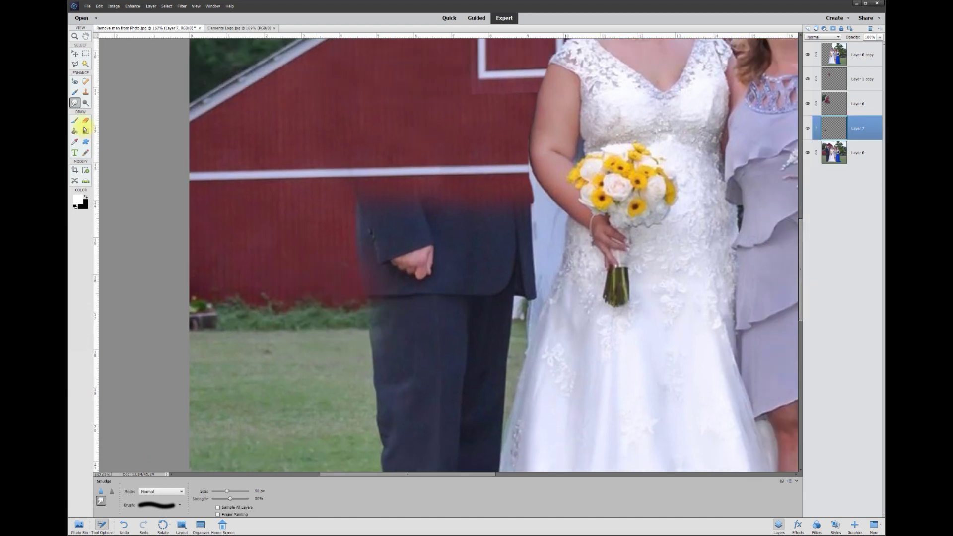
left_click(85, 92)
left_click(291, 316)
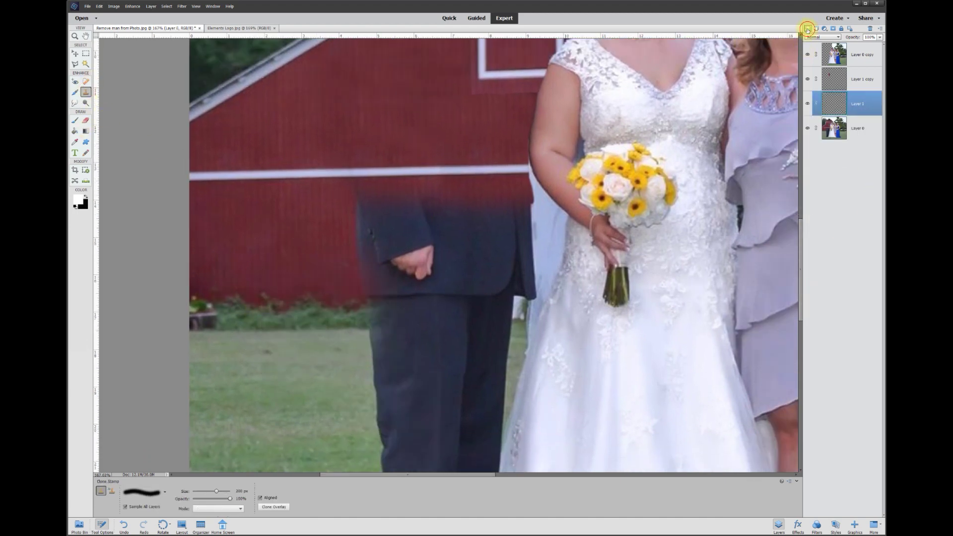
left_click(267, 313, "alt")
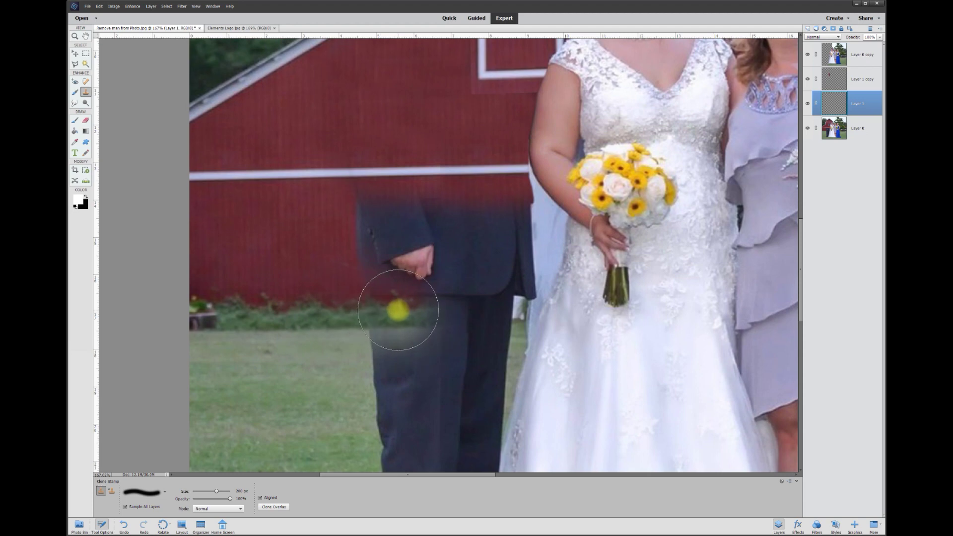
mouse_move(385, 312)
left_mouse_down()
mouse_move(432, 311)
mouse_move(253, 376)
mouse_move(325, 321)
mouse_move(471, 319)
mouse_move(419, 323)
mouse_move(422, 312)
mouse_move(282, 321)
mouse_move(296, 315)
mouse_move(475, 341)
mouse_move(443, 318)
left_mouse_up()
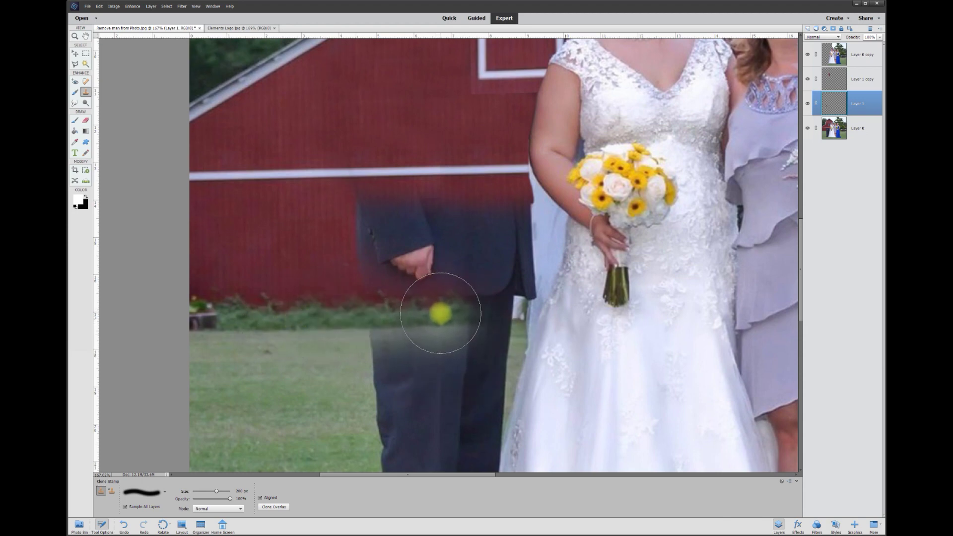
left_click(302, 317, "alt")
left_click(472, 315)
Clone red siding over the man's hand and the rest of his jacket above the greenery
left_click(252, 290, "alt")
left_click_drag(377, 281, 471, 285)
left_click(280, 245, "alt")
mouse_move(403, 248)
left_mouse_down()
mouse_move(366, 223)
mouse_move(442, 272)
mouse_move(468, 228)
mouse_move(487, 246)
mouse_move(526, 252)
mouse_move(502, 274)
mouse_move(504, 311)
left_mouse_up()
Clone grass over the man's trouser legs with the Clone Stamp set to 300 px, resampling nearby lawn between strokes
left_click(325, 291, "alt")
left_click_drag(798, 267, 798, 297)
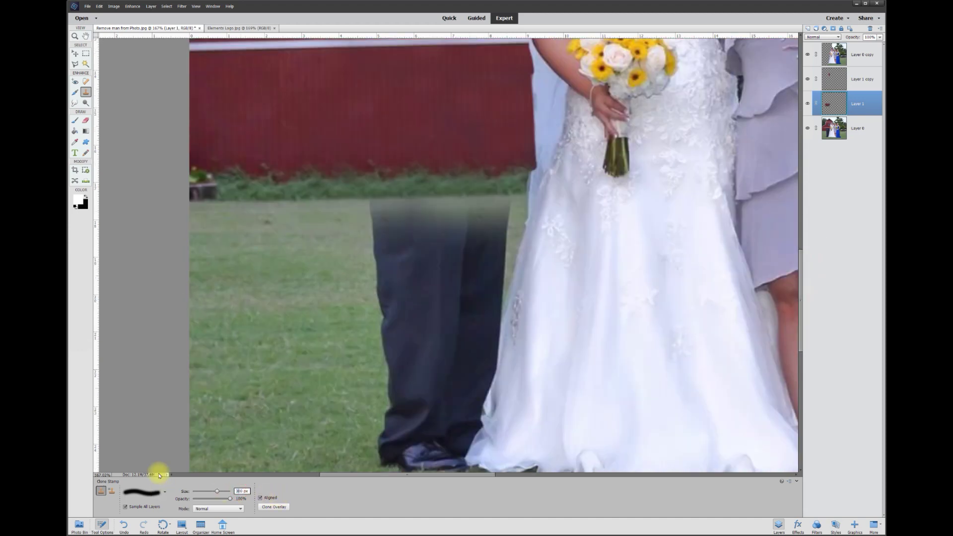
mouse_move(298, 241)
left_mouse_down()
mouse_move(472, 225)
mouse_move(498, 244)
mouse_move(489, 273)
left_mouse_up()
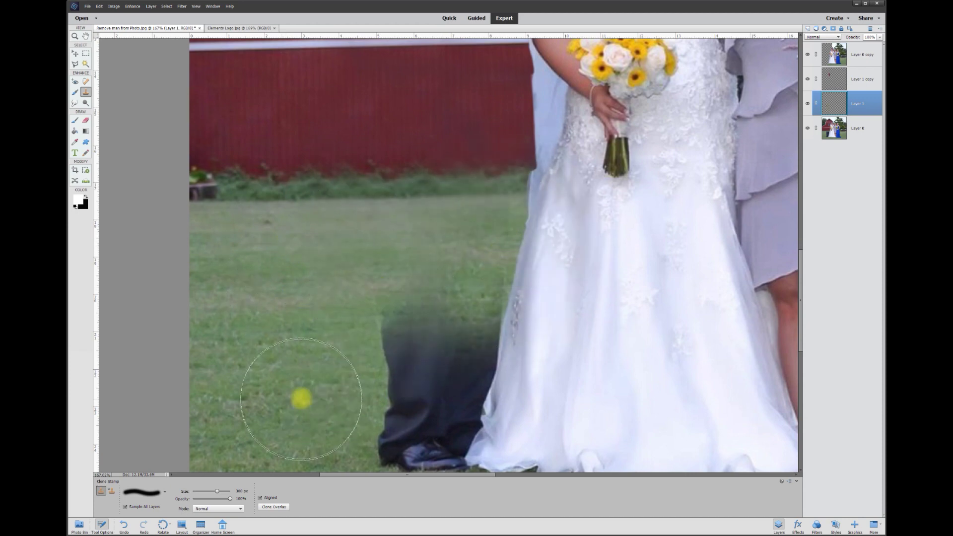
left_click(416, 354)
left_click(280, 336, "alt")
left_click(457, 366)
left_click(269, 275, "alt")
left_click_drag(464, 403, 390, 403)
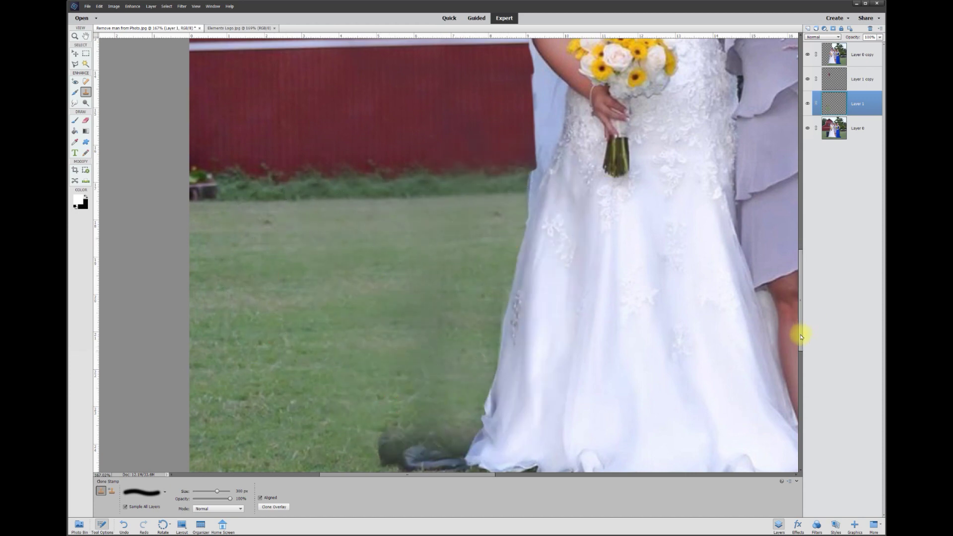
Clone grass over the man's shoes beside the bride's hem
left_click_drag(798, 334, 799, 363)
left_click(337, 349, "alt")
left_click_drag(400, 345, 409, 330)
Select the Move tool and deselect all layers to inspect the whole retouched photo
scroll(546, 312, "down", 5)
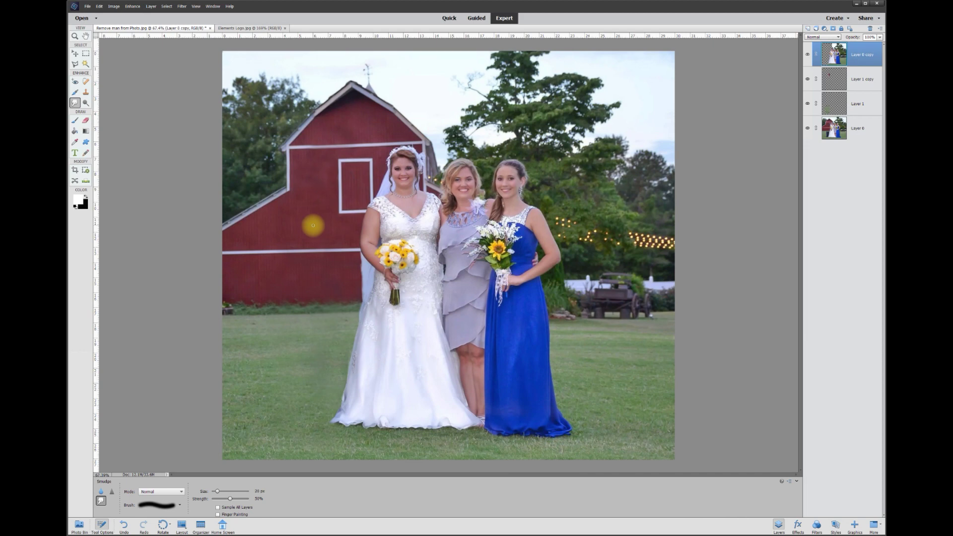
left_click(75, 54)
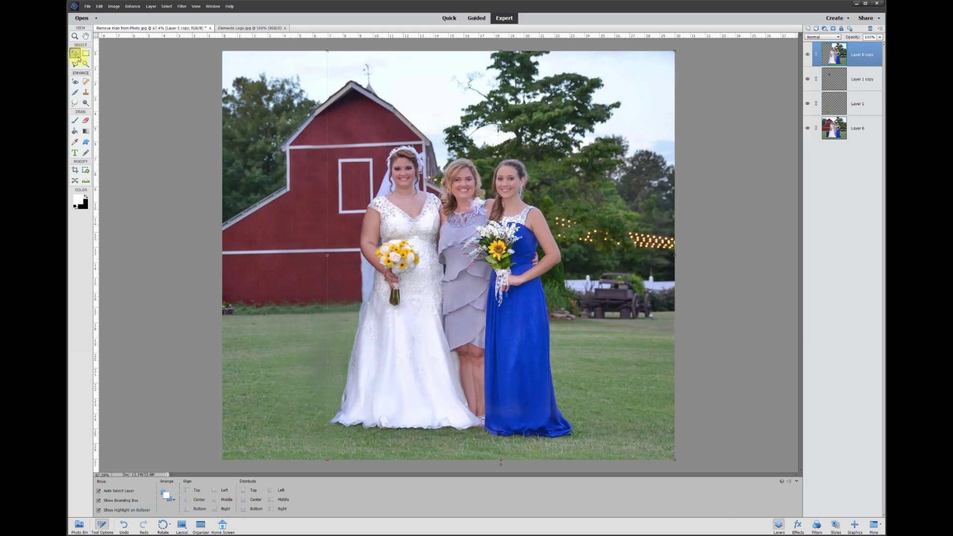
left_click(142, 108)
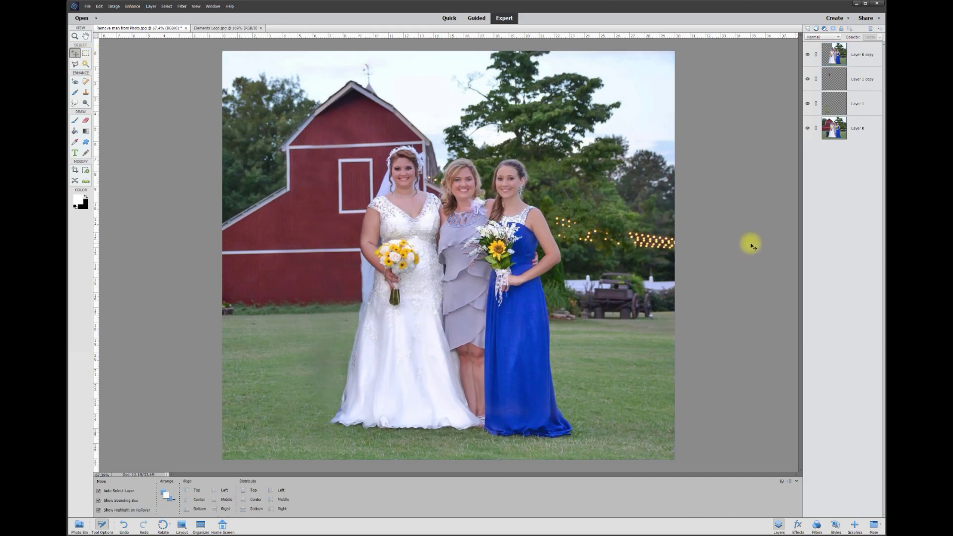